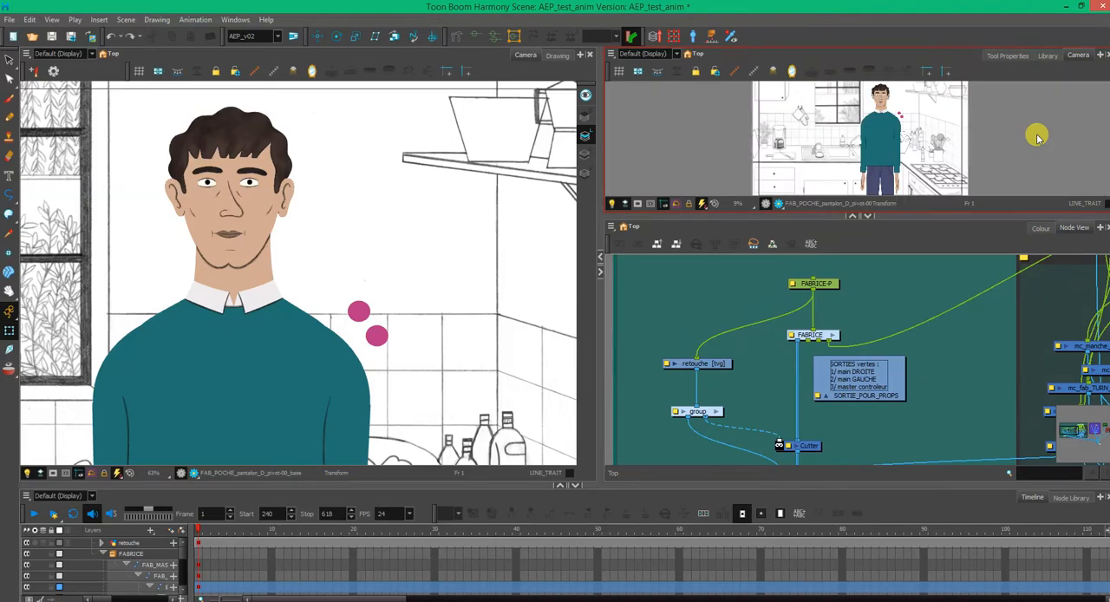
- Detach the second Camera view into a floating window and set its display to MC_FAB
drag(824, 209, 819, 251)
drag(1079, 57, 649, 40)
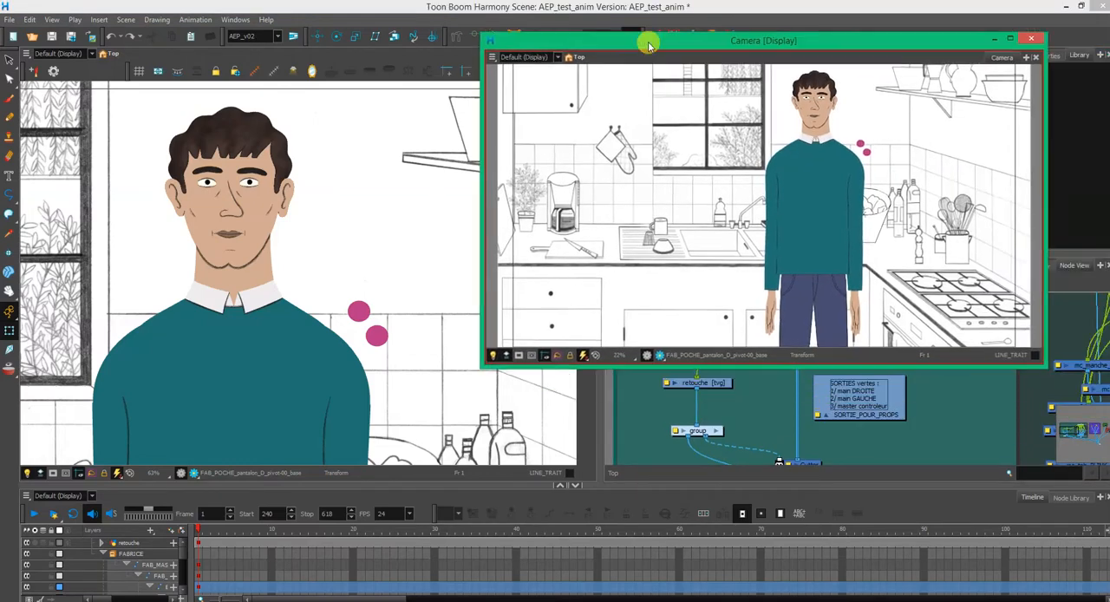
click(552, 64)
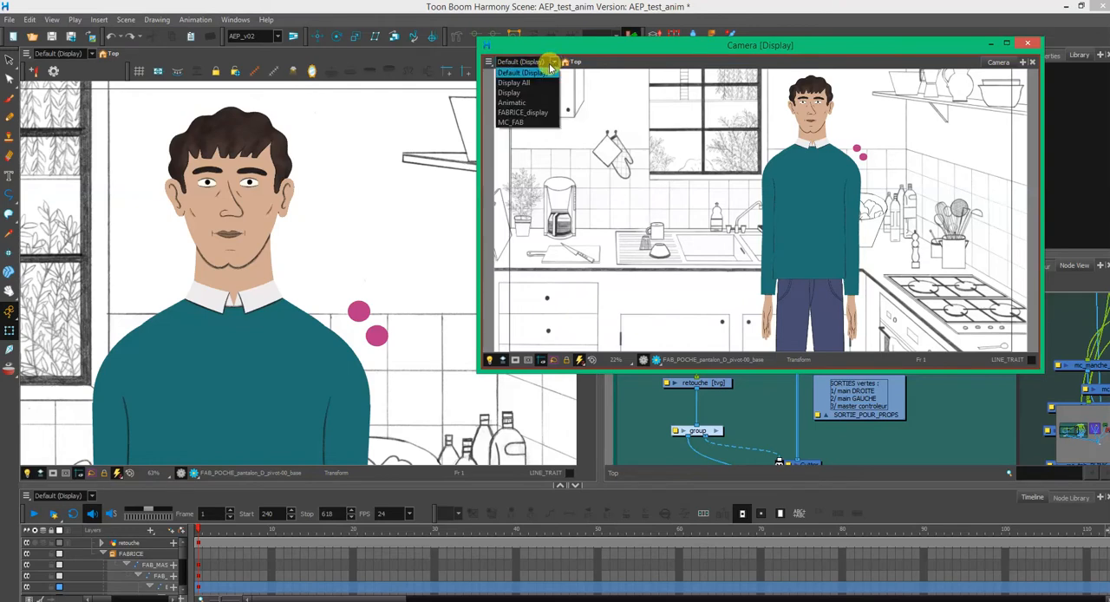
click(529, 123)
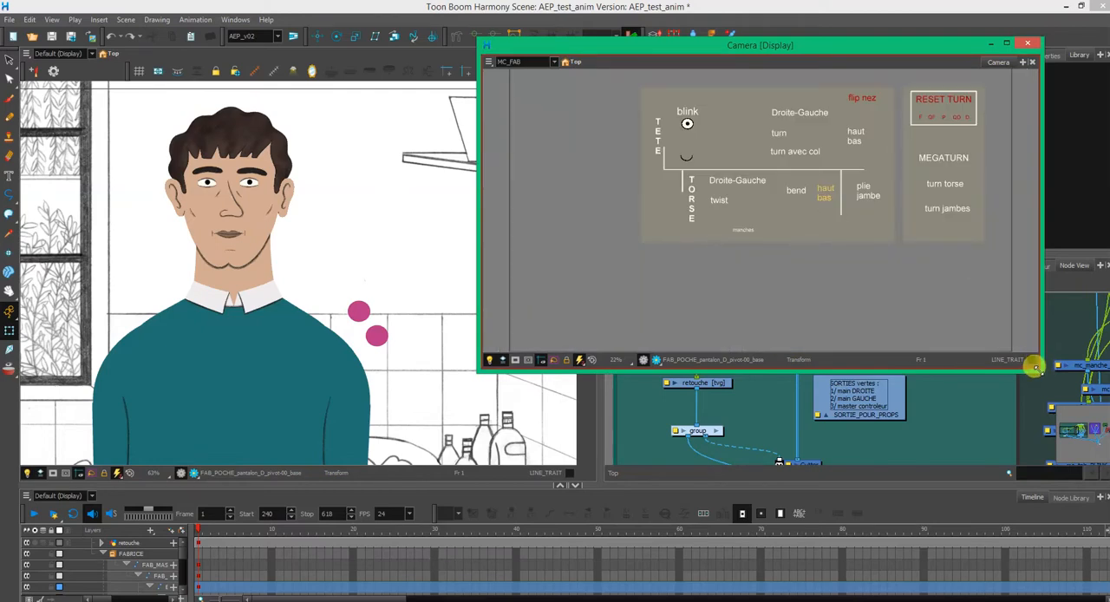
- Shrink the floating Camera window, place it over the Library area and frame the whole controller board in it
drag(1035, 366, 921, 227)
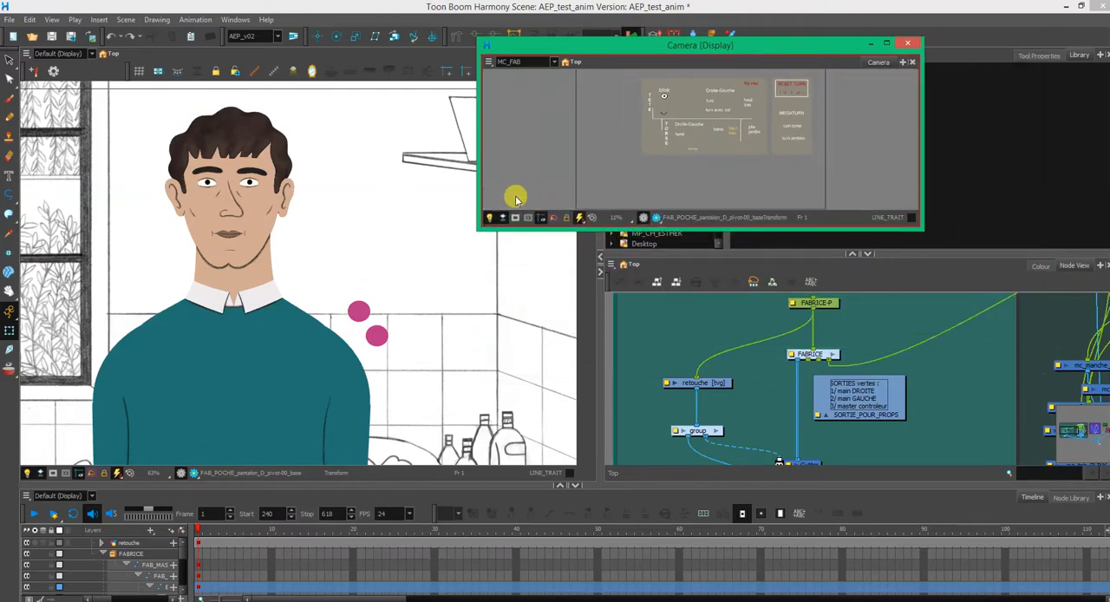
drag(474, 174, 617, 168)
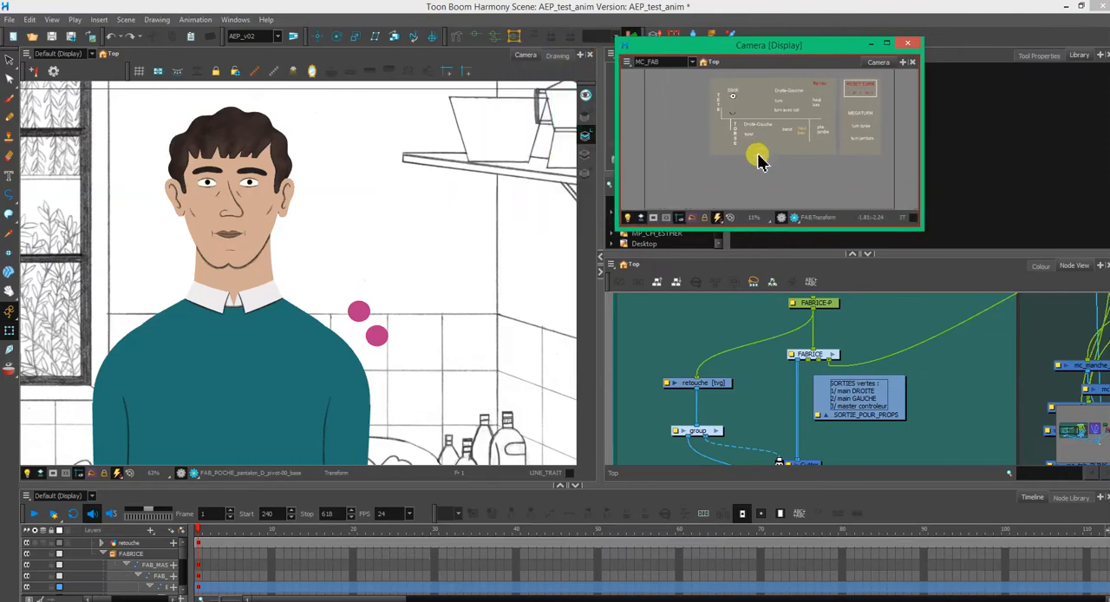
scroll(772, 160, up, 4)
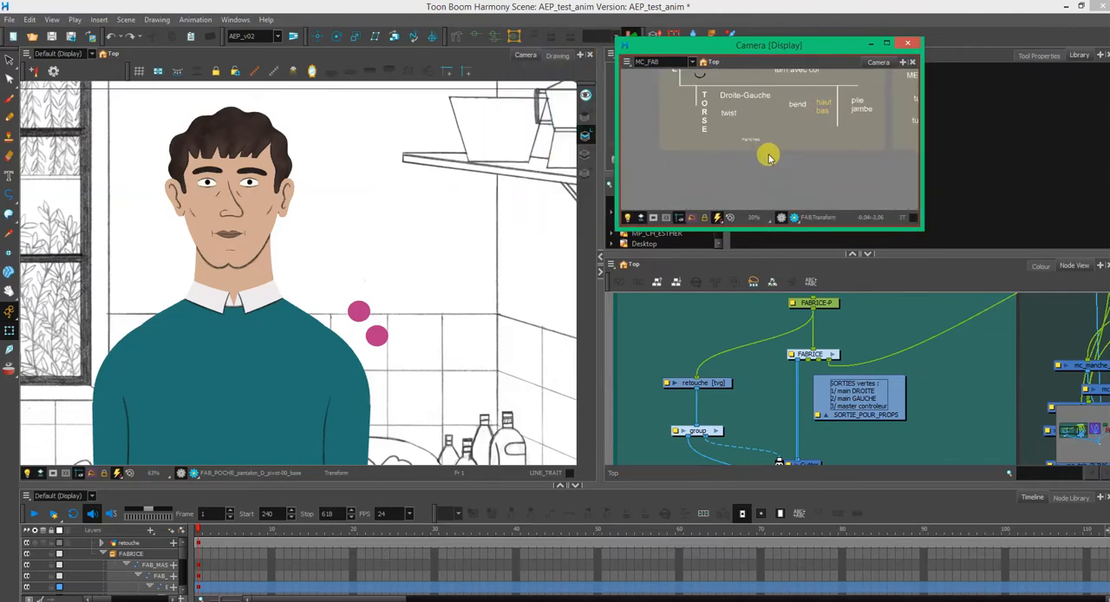
key(space)
drag(785, 122, 760, 163)
scroll(756, 174, down, 3)
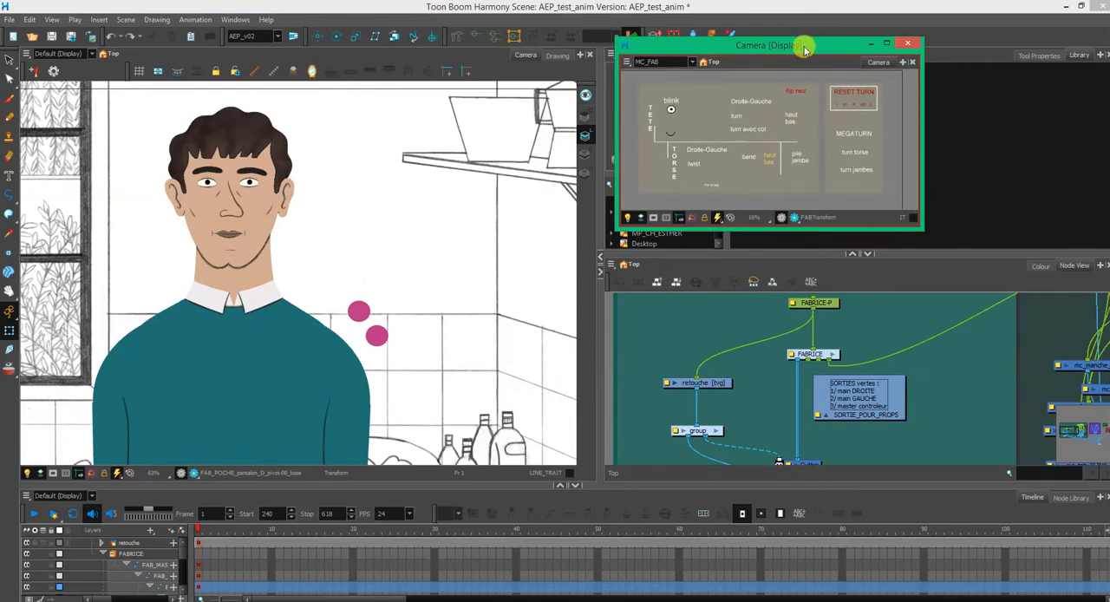
mouse_move(805, 49)
mouse_down()
mouse_move(760, 79)
mouse_move(747, 67)
mouse_move(793, 50)
mouse_up()
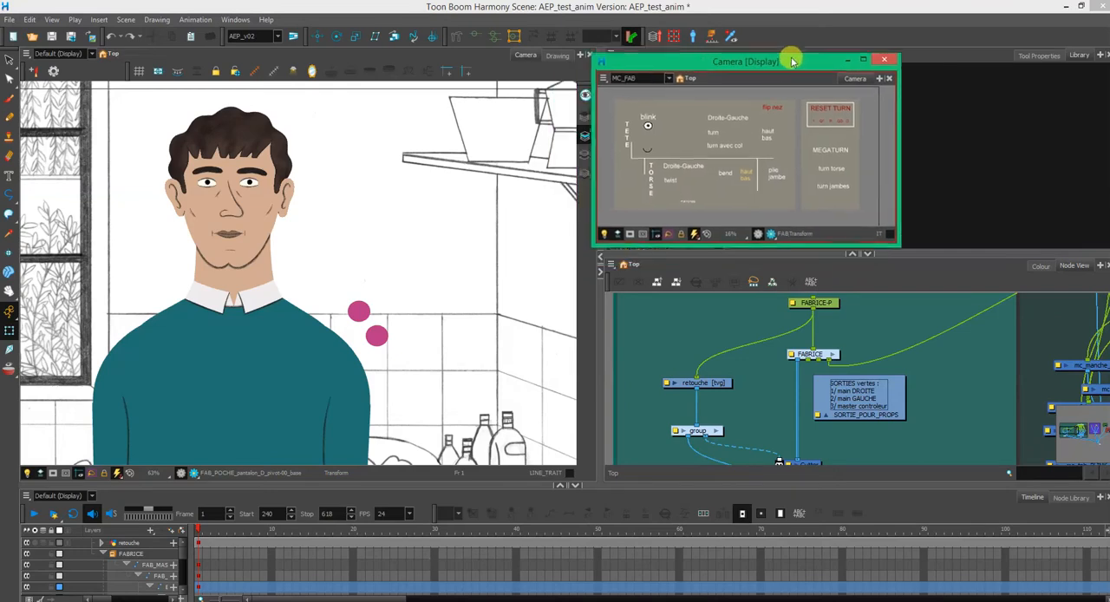
- Select the MC backdrop in the FABRICE node group and show all of its master controllers
click(912, 282)
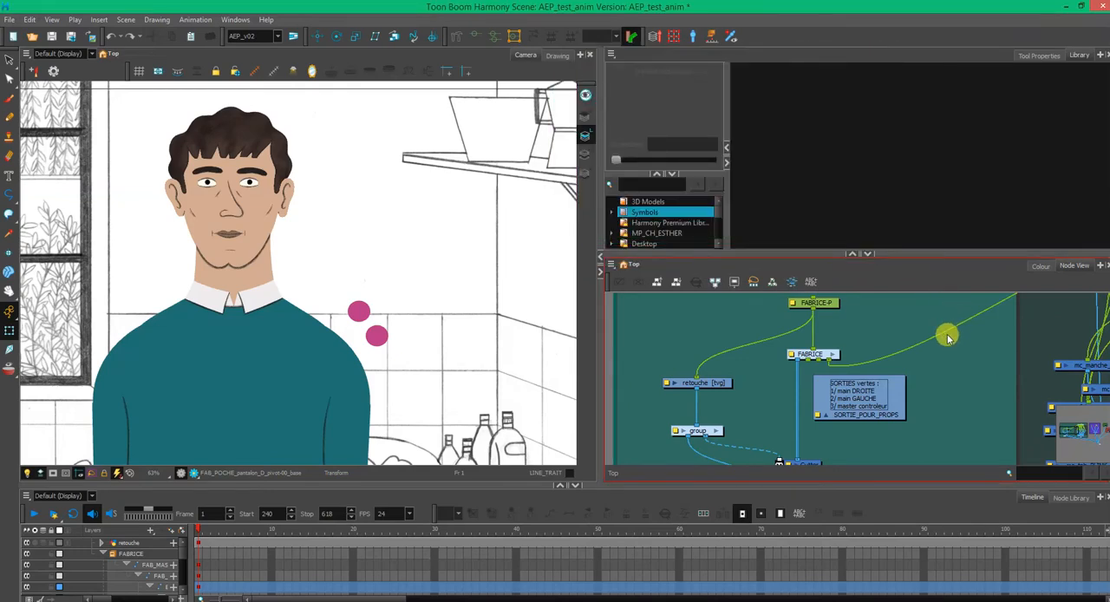
drag(968, 358, 672, 347)
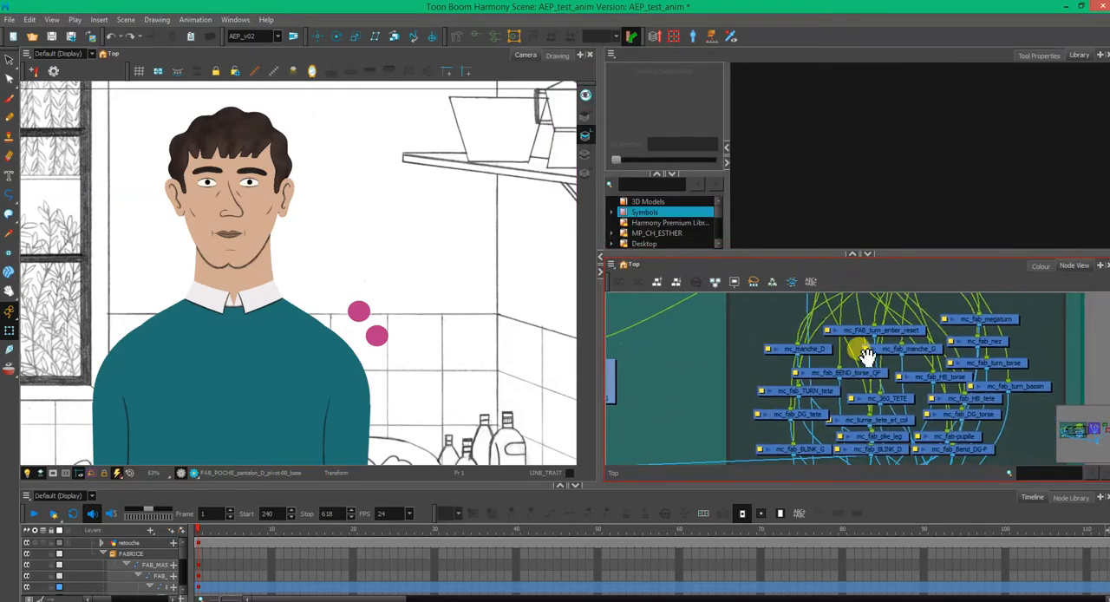
scroll(849, 367, down, 5)
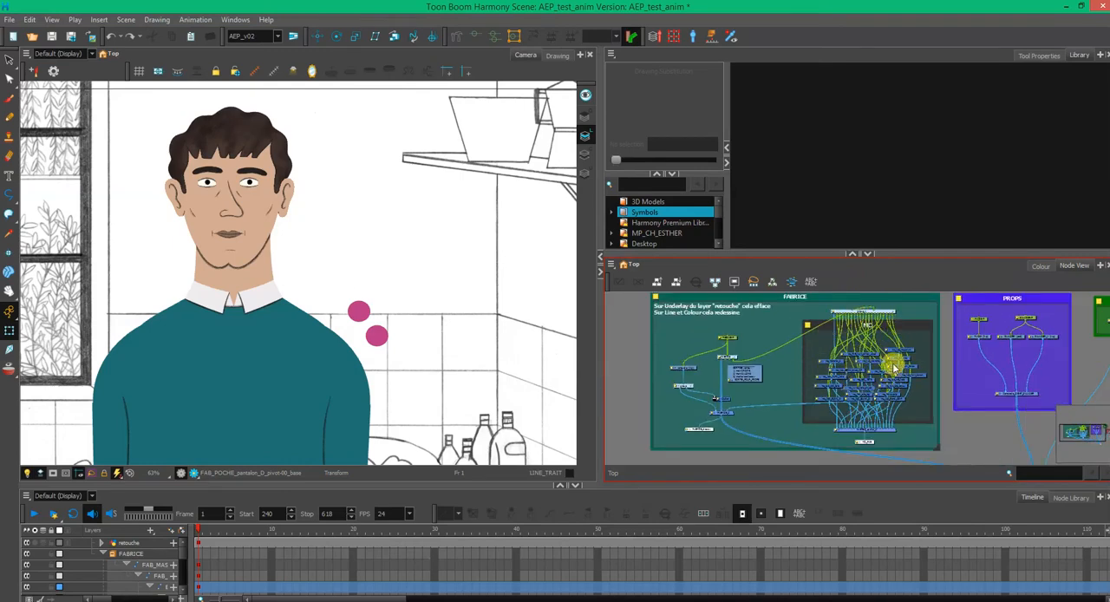
click(916, 333)
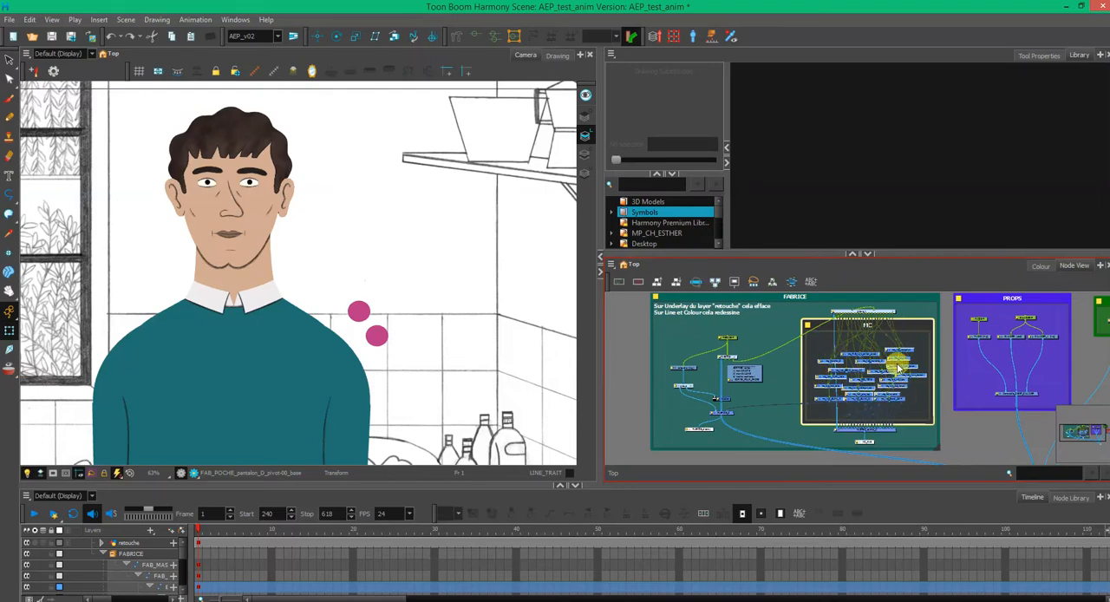
click(731, 38)
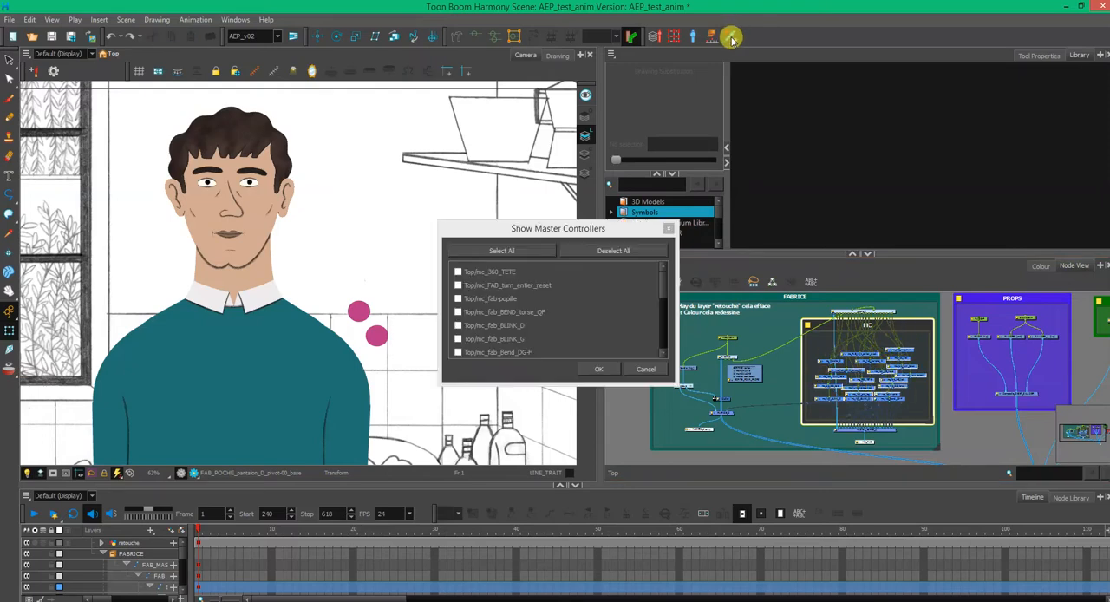
click(502, 250)
click(600, 370)
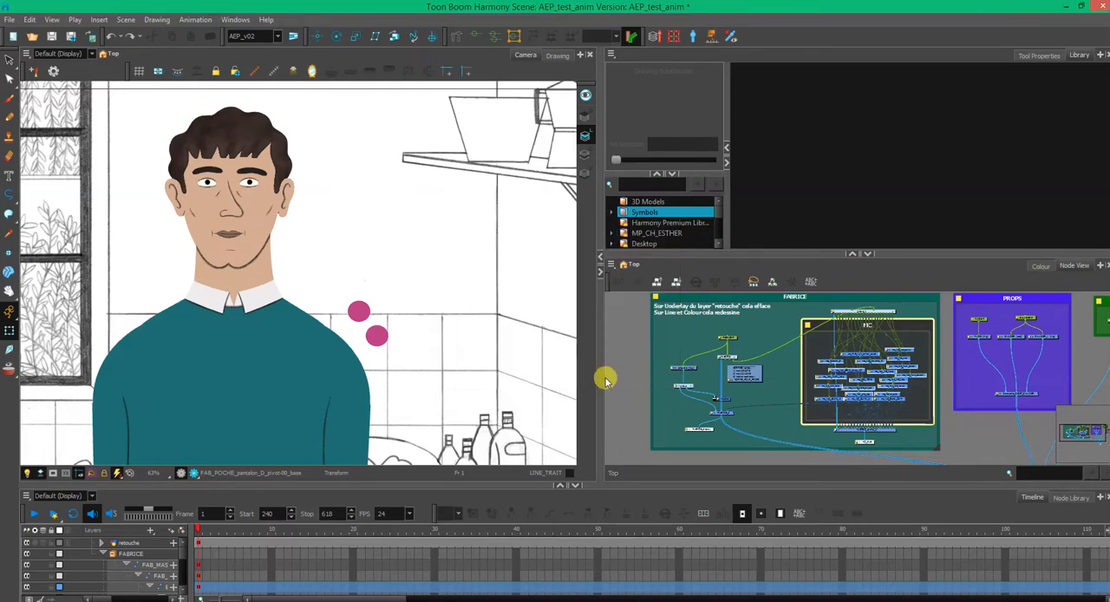
click(604, 380)
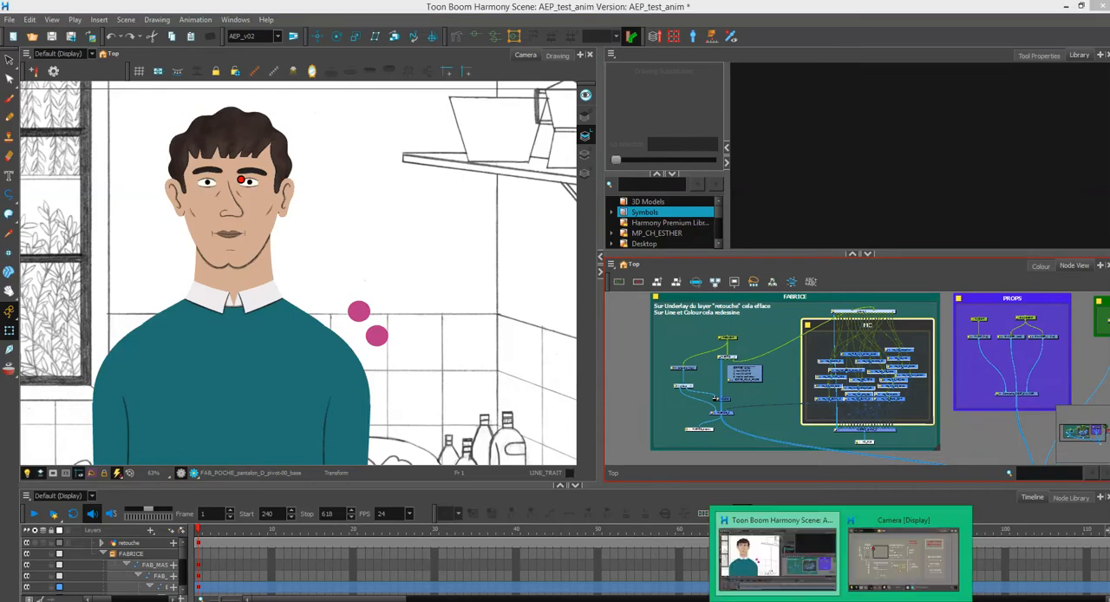
- Bring the floating MC_FAB window back to the front and enlarge it until all controller sliders are readable
click(888, 547)
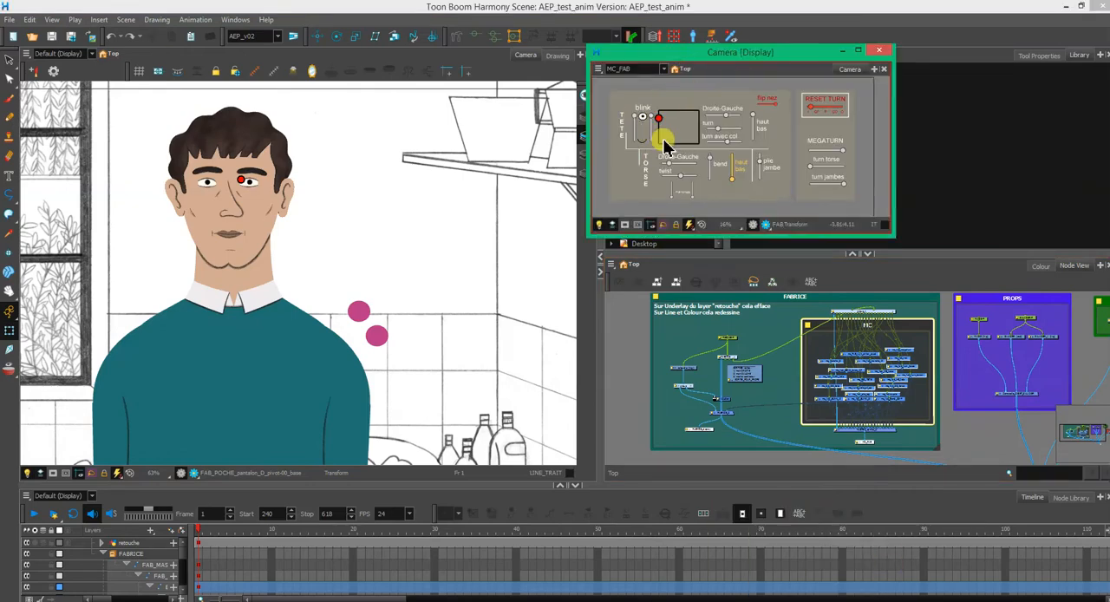
drag(893, 233, 978, 329)
scroll(837, 241, up, 1)
scroll(837, 241, up, 1)
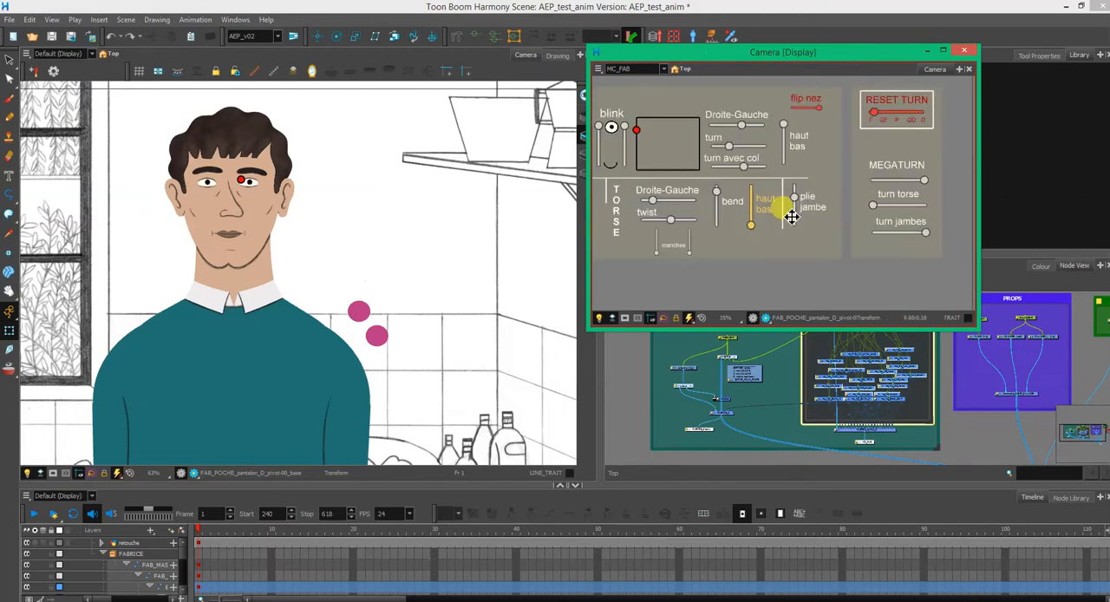
drag(582, 298, 565, 292)
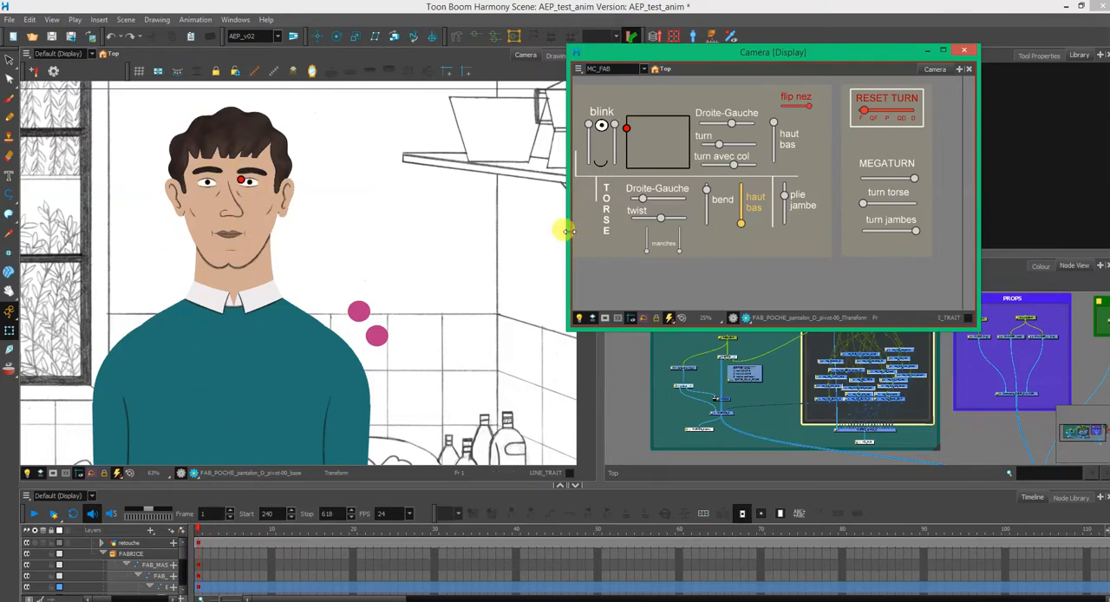
drag(565, 228, 525, 229)
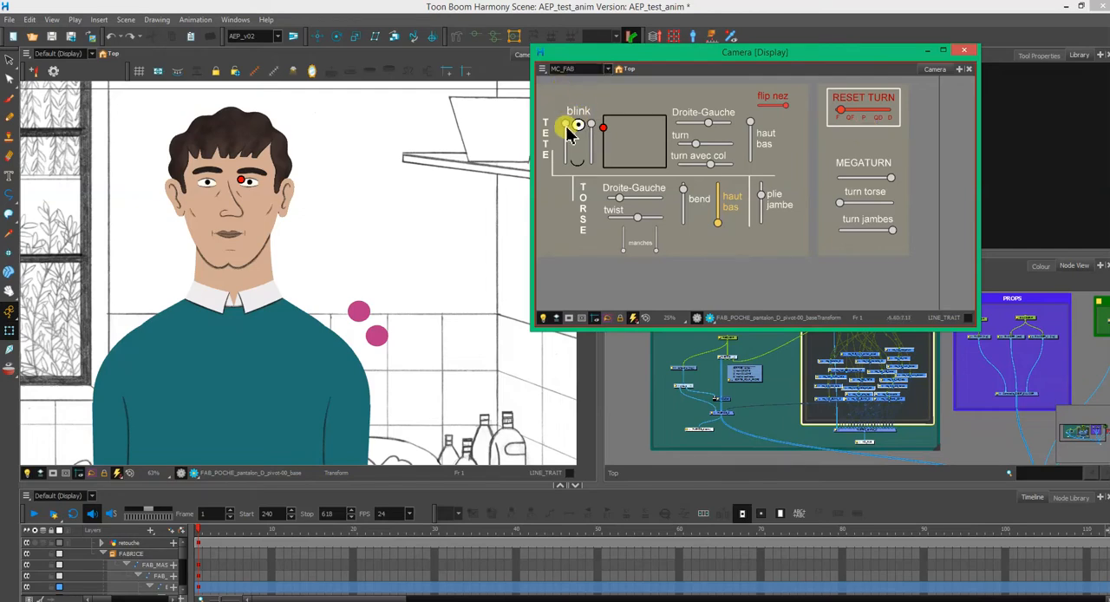
- Lower the head's two blink sliders slightly, undoing the accidental sideways shift of one slider
mouse_move(570, 136)
mouse_down()
mouse_move(564, 161)
mouse_move(568, 137)
mouse_up()
click(602, 128)
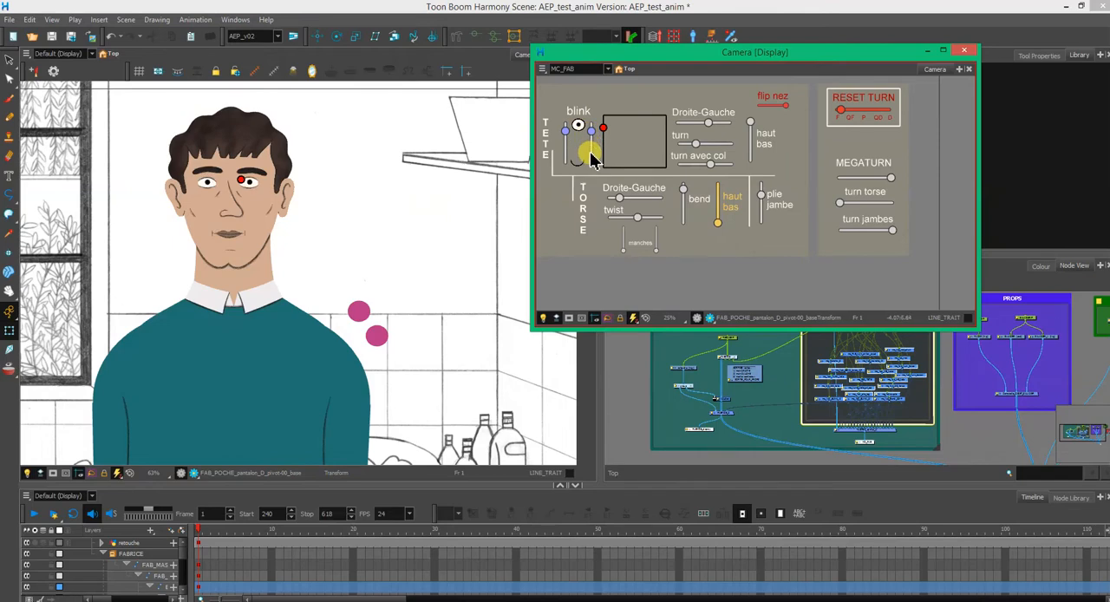
drag(590, 162, 607, 109)
click(590, 127)
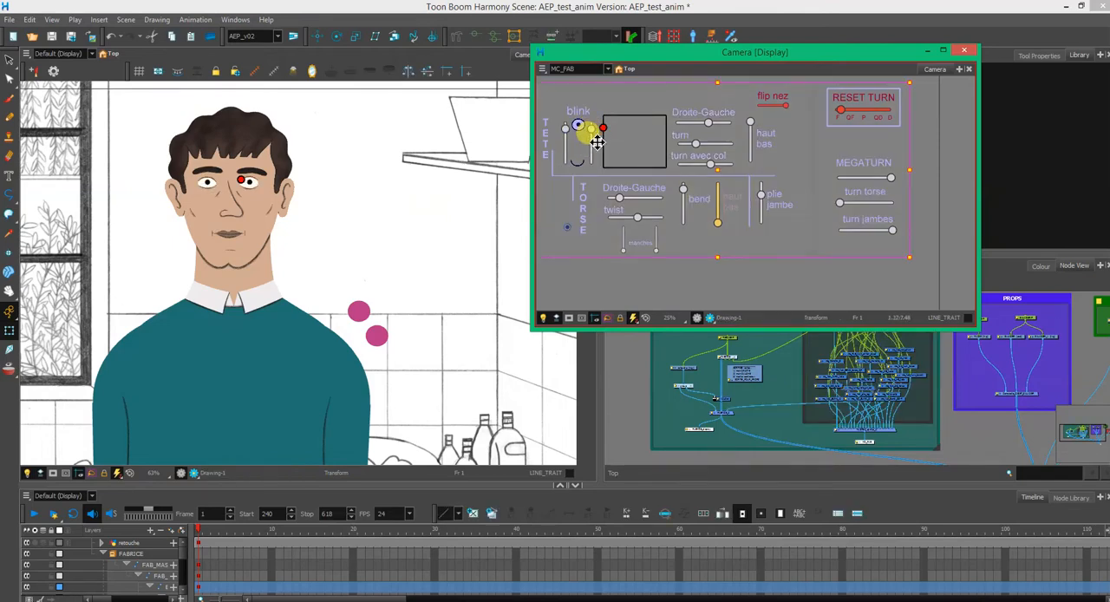
key(Escape)
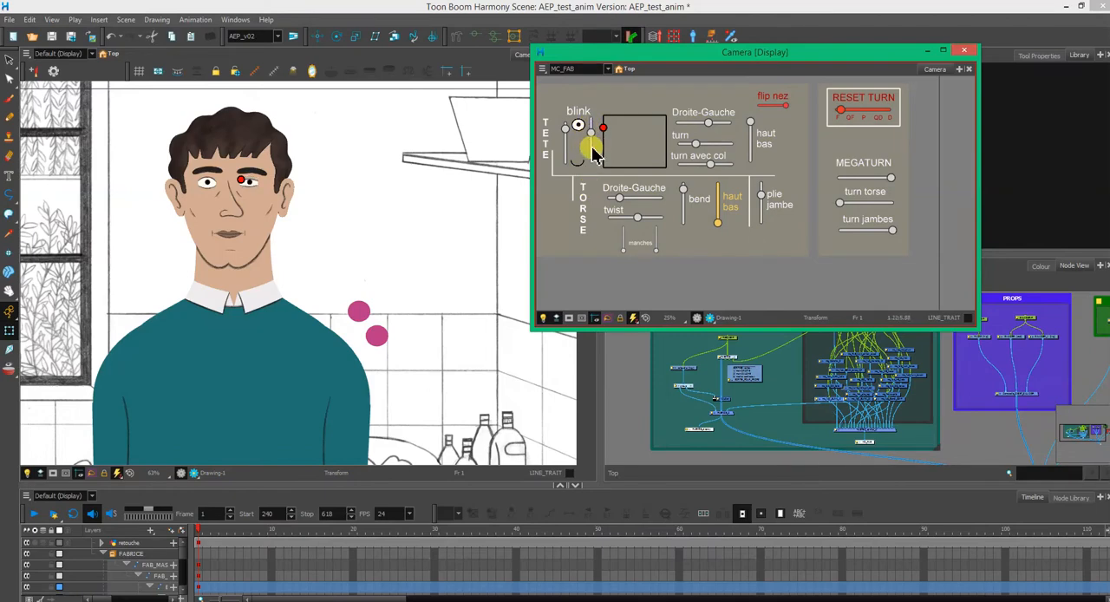
mouse_move(593, 152)
mouse_down()
mouse_move(602, 119)
mouse_move(605, 148)
mouse_up()
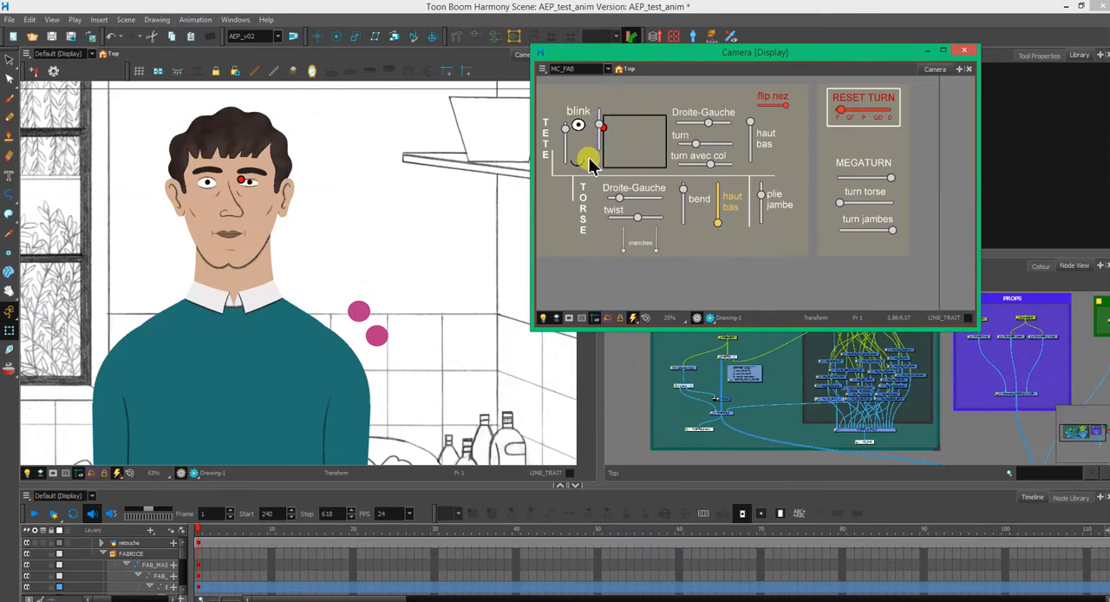
key(ctrl+z)
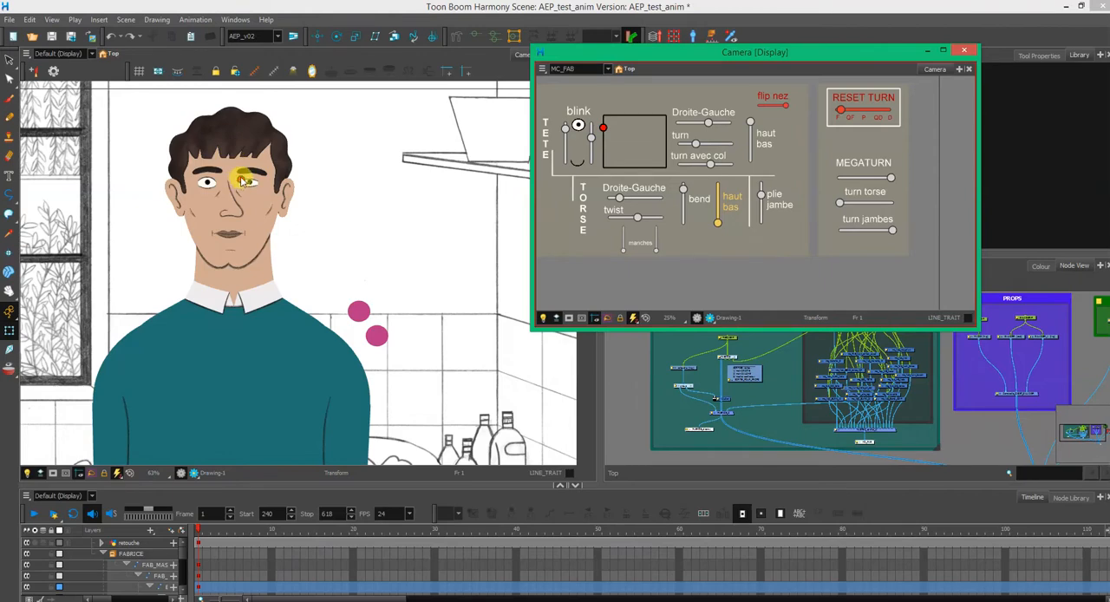
- Try moving the controller point on the character's face to between the eyes, and return to the floating controller window
click(248, 178)
drag(258, 172, 245, 197)
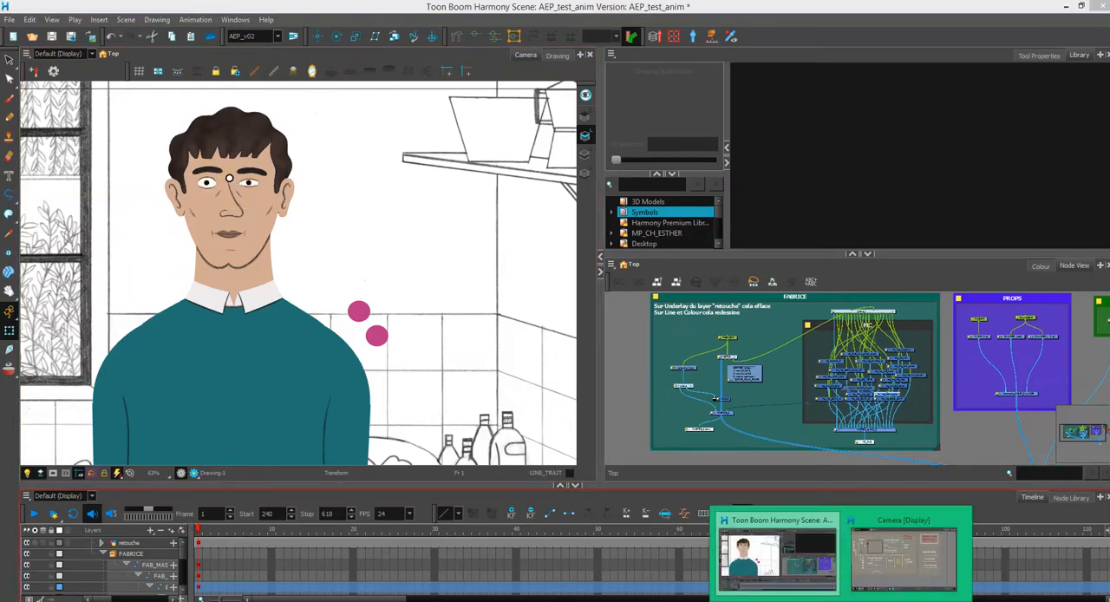
click(895, 564)
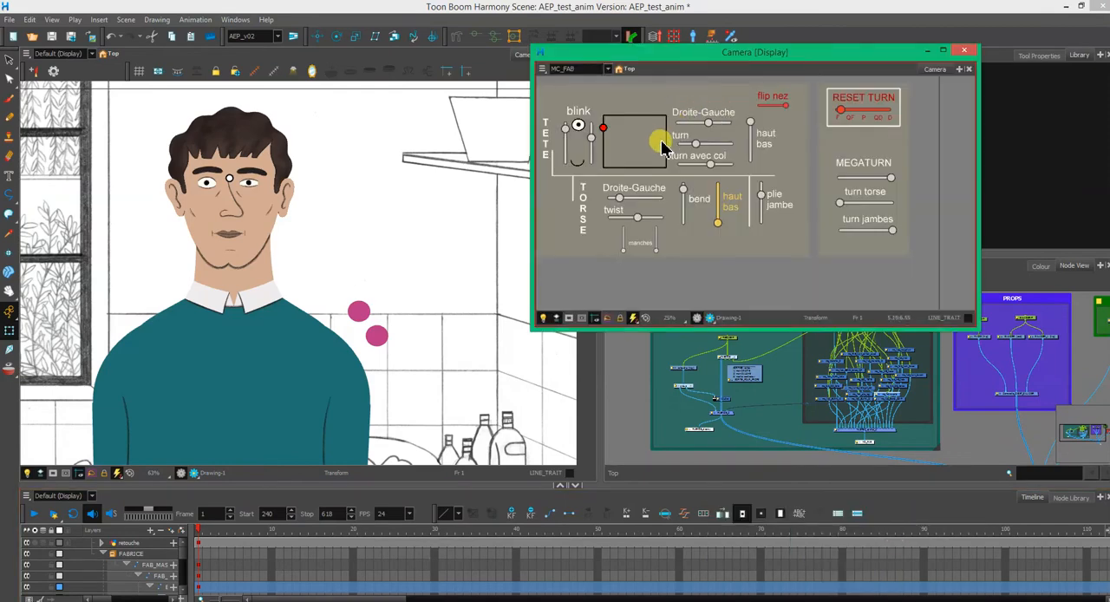
- Try shifting the head sideways with the TETE Droite-Gauche slider, and undo the changes
mouse_move(713, 127)
mouse_down()
mouse_move(685, 128)
mouse_move(792, 110)
mouse_move(675, 124)
mouse_move(701, 121)
mouse_move(701, 136)
mouse_up()
click(719, 128)
key(ctrl+z)
key(ctrl+z)
key(ctrl+z)
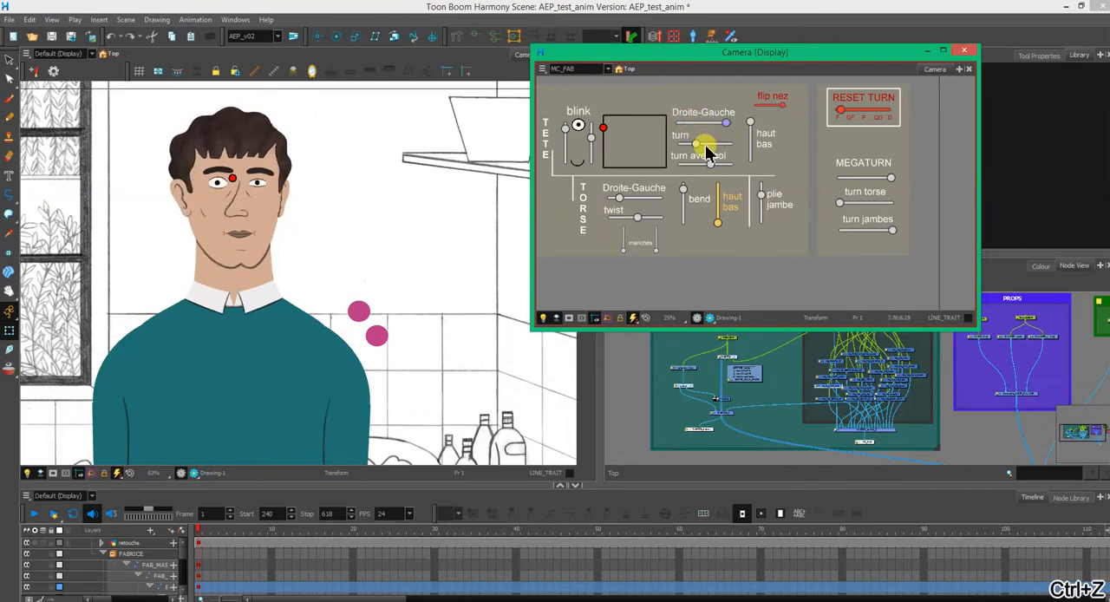
key(ctrl+z)
key(ctrl+z)
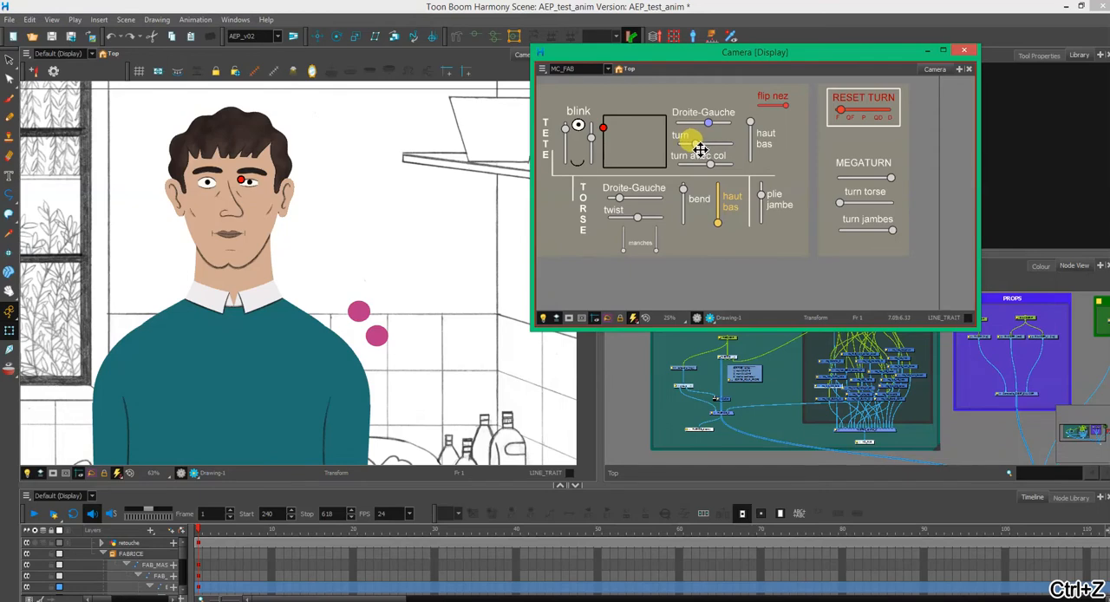
- Try the head's turn and turn avec col sliders, undoing each change
mouse_move(701, 148)
mouse_down()
mouse_move(754, 147)
mouse_move(675, 150)
mouse_move(703, 143)
mouse_move(696, 161)
mouse_up()
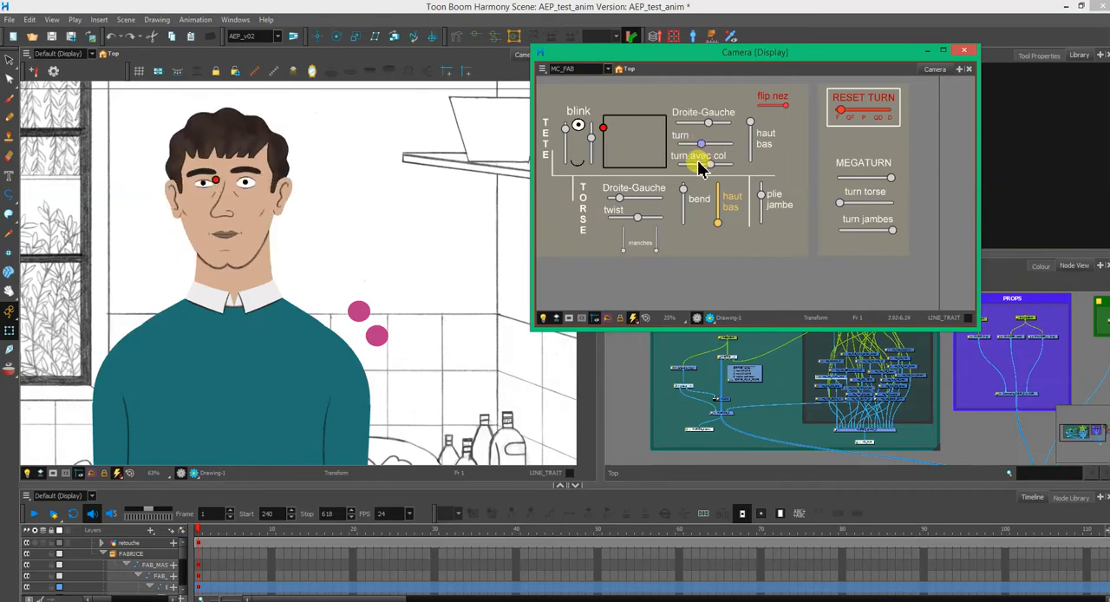
key(ctrl+z)
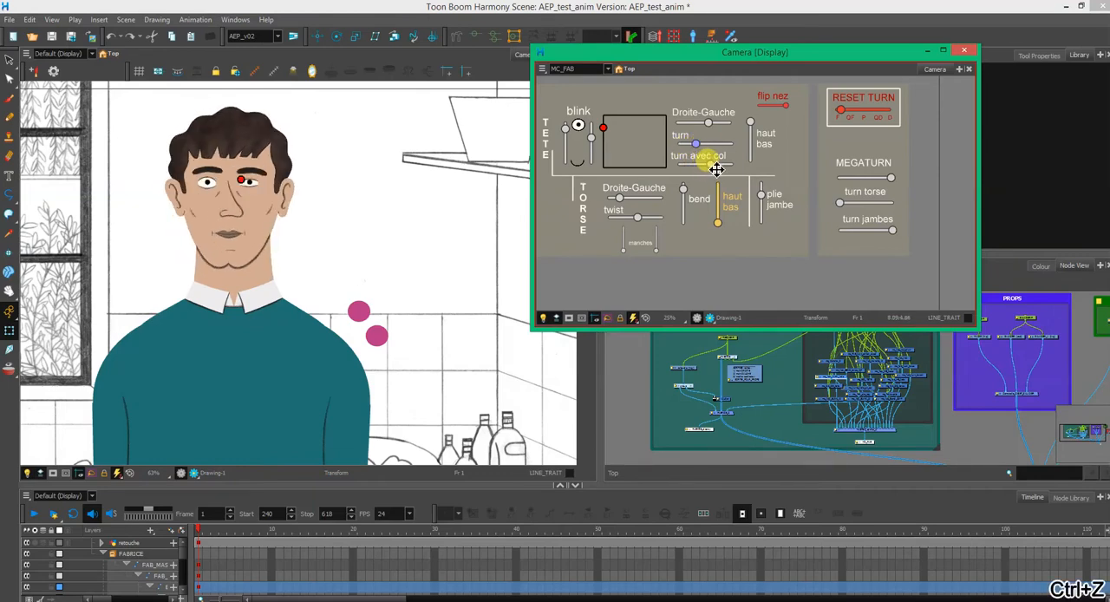
drag(714, 169, 742, 174)
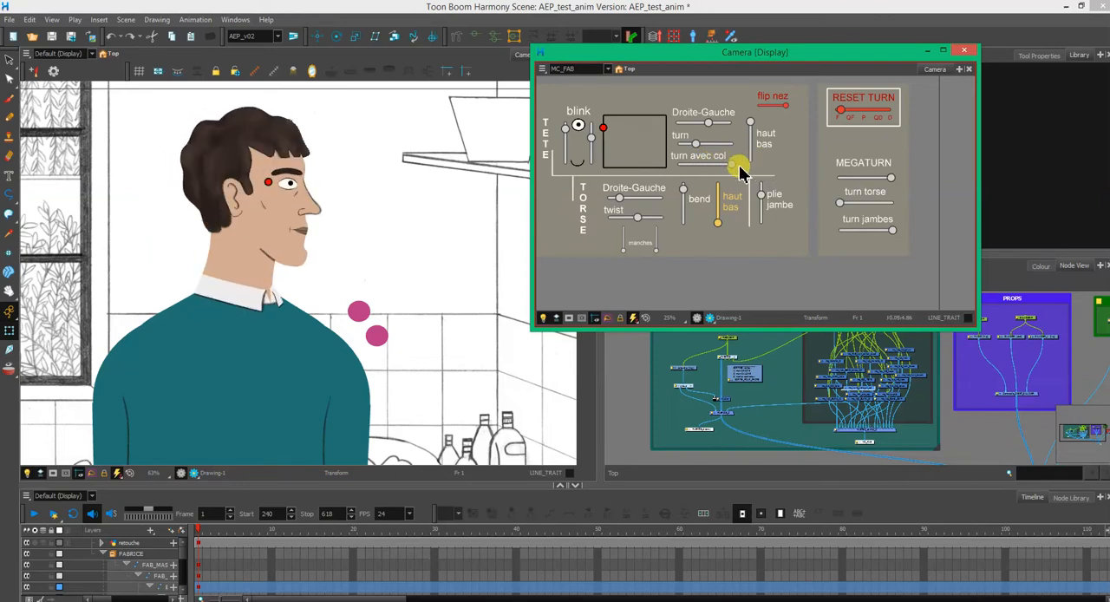
key(ctrl+z)
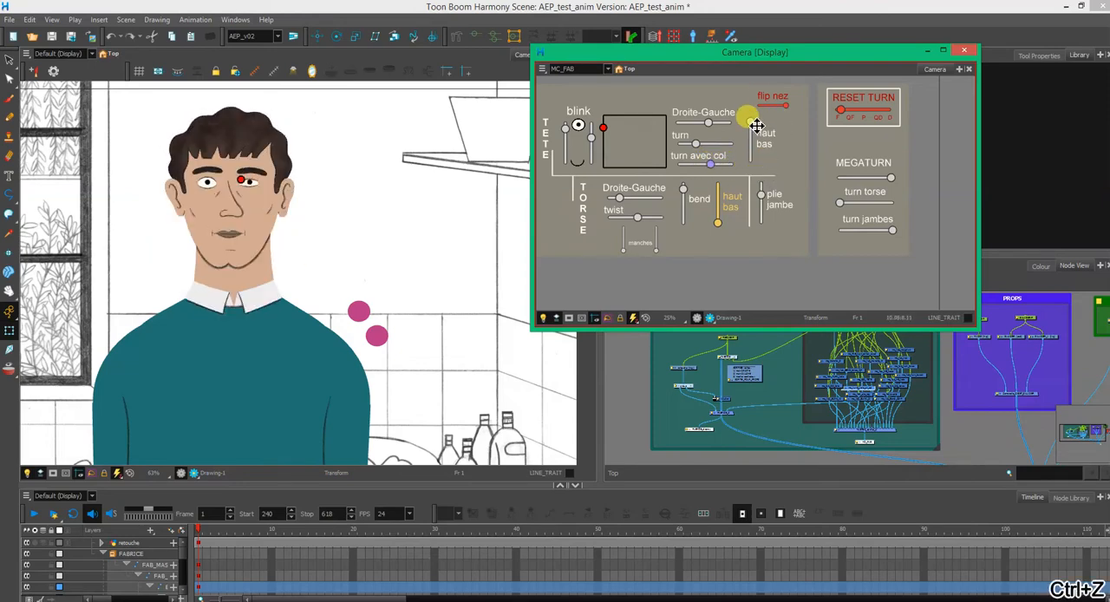
- Lower the head's haut bas slider, and try the square 360 head controller, undoing only that rotation
mouse_move(757, 126)
mouse_down()
mouse_move(738, 208)
mouse_move(755, 115)
mouse_move(751, 138)
mouse_up()
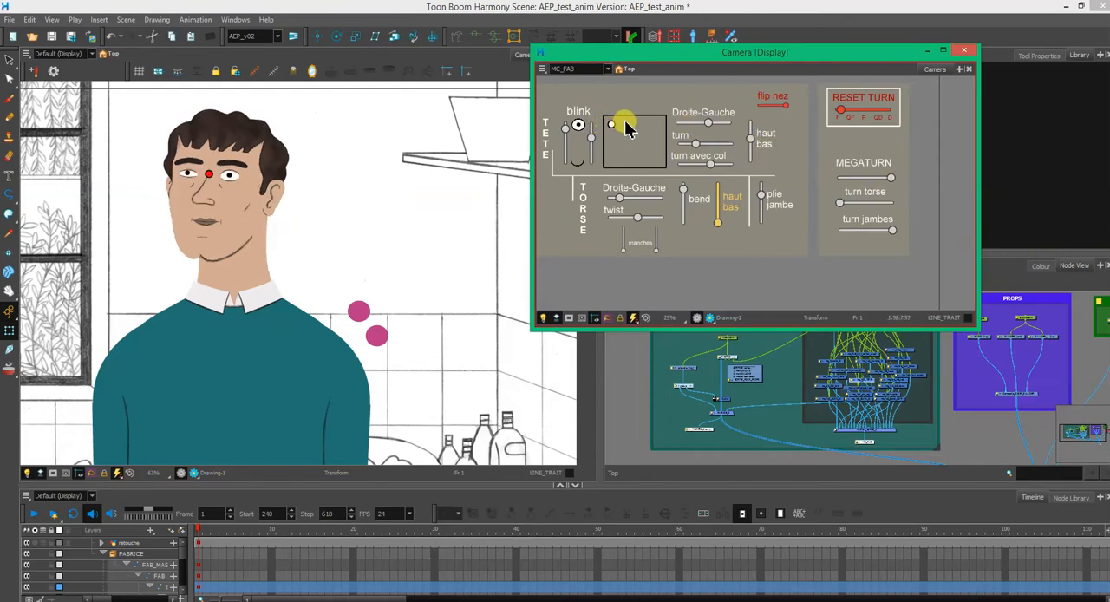
drag(626, 127, 648, 152)
key(ctrl+z)
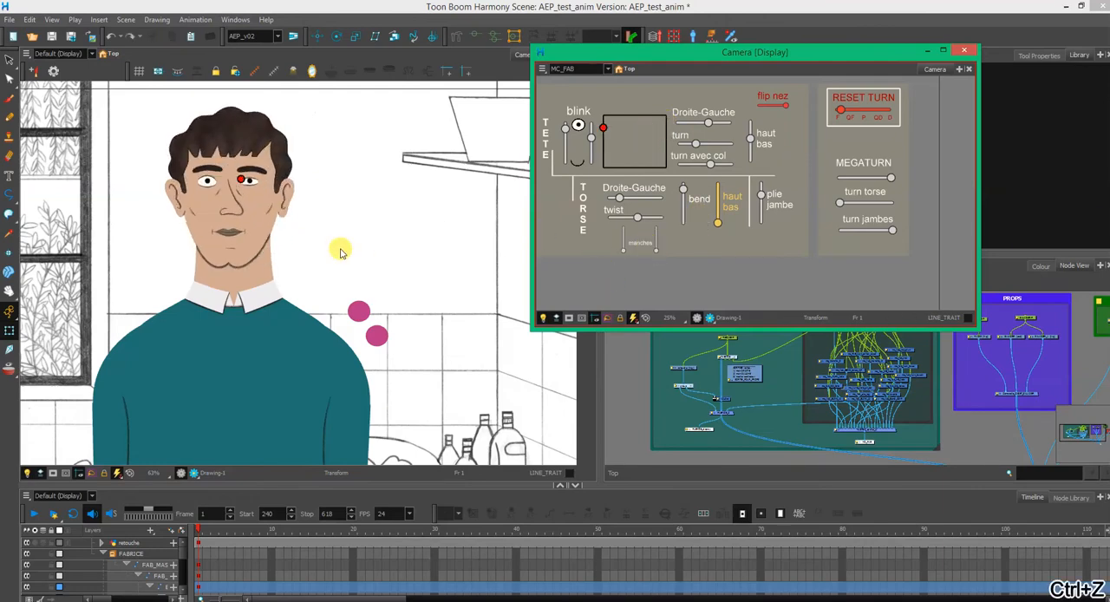
key(1)
key(1)
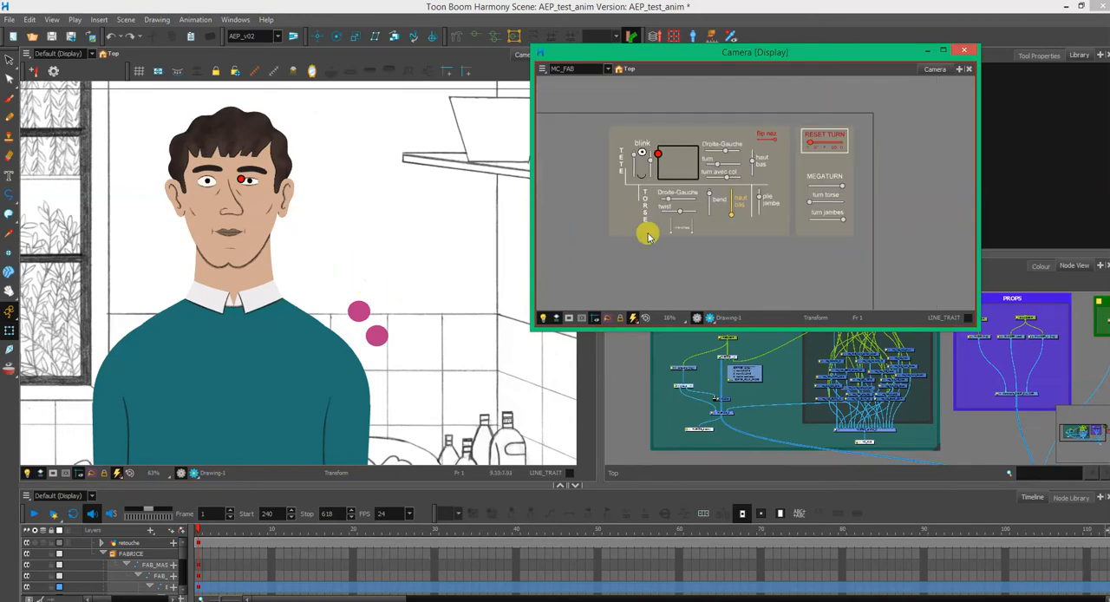
scroll(682, 238, up, 2)
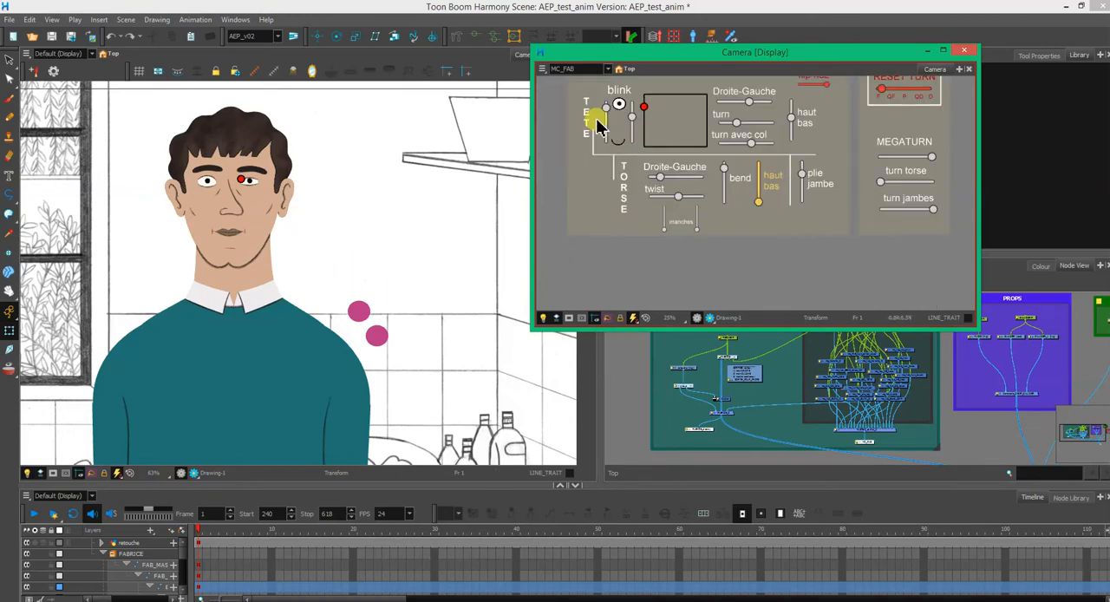
- Dock the floating MC_FAB camera view alongside the Tool Properties and Library views, and frame all the controllers in it
click(403, 55)
scroll(388, 249, up, 1)
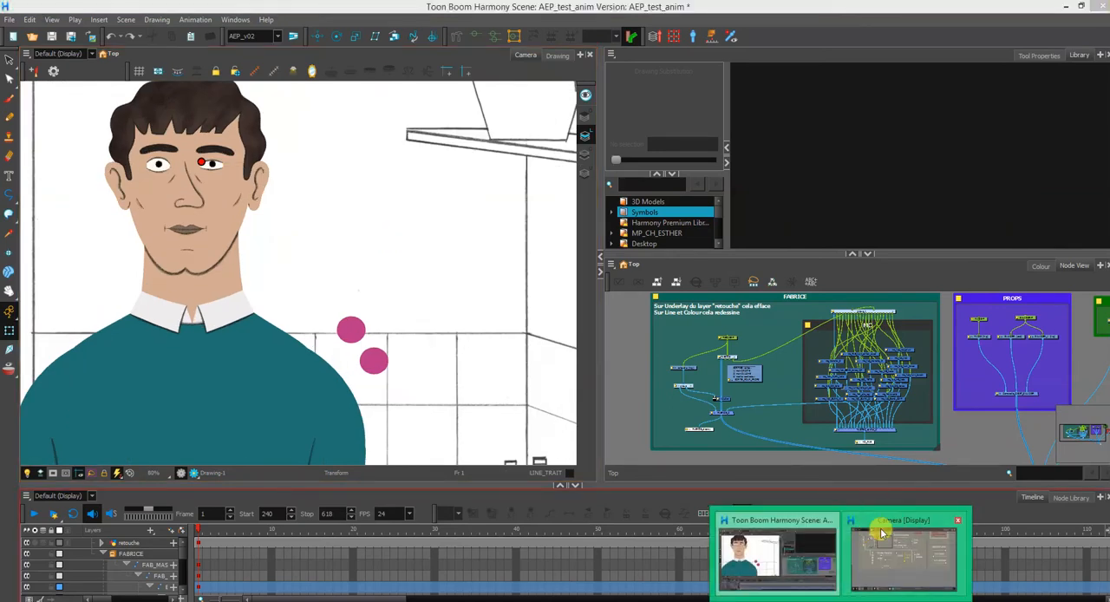
click(876, 529)
drag(941, 78, 1010, 97)
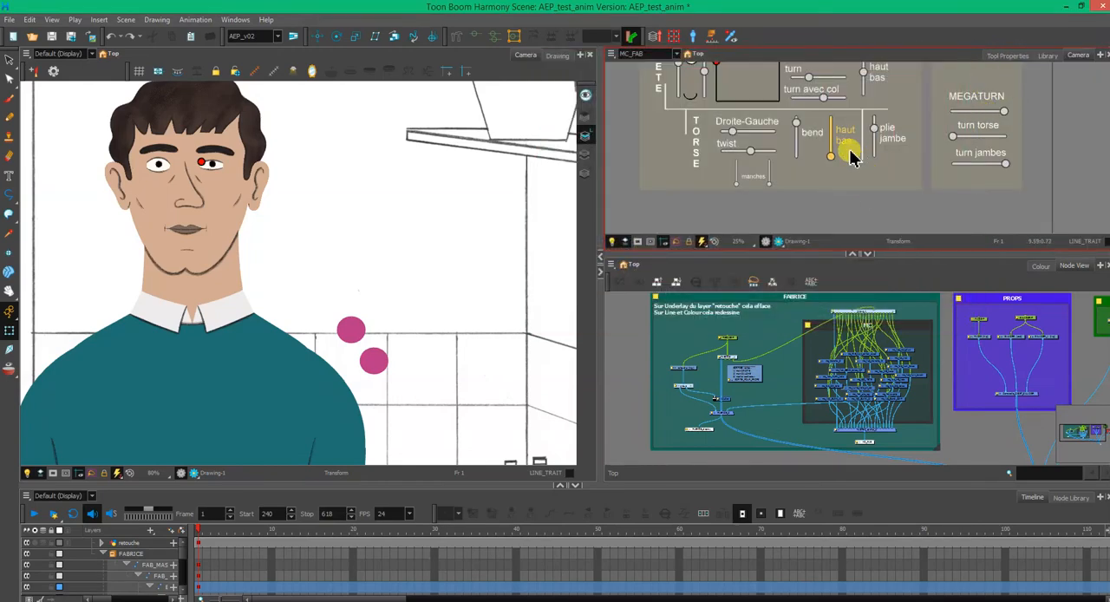
scroll(843, 149, down, 1)
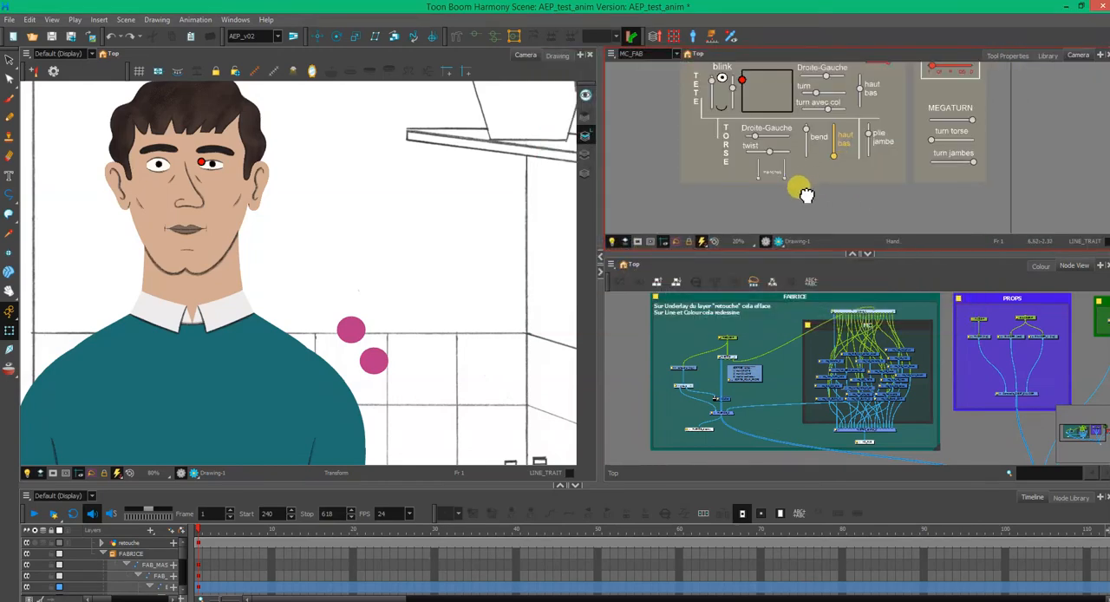
mouse_move(806, 194)
mouse_down()
mouse_move(783, 213)
mouse_move(755, 211)
mouse_up()
scroll(310, 317, down, 1)
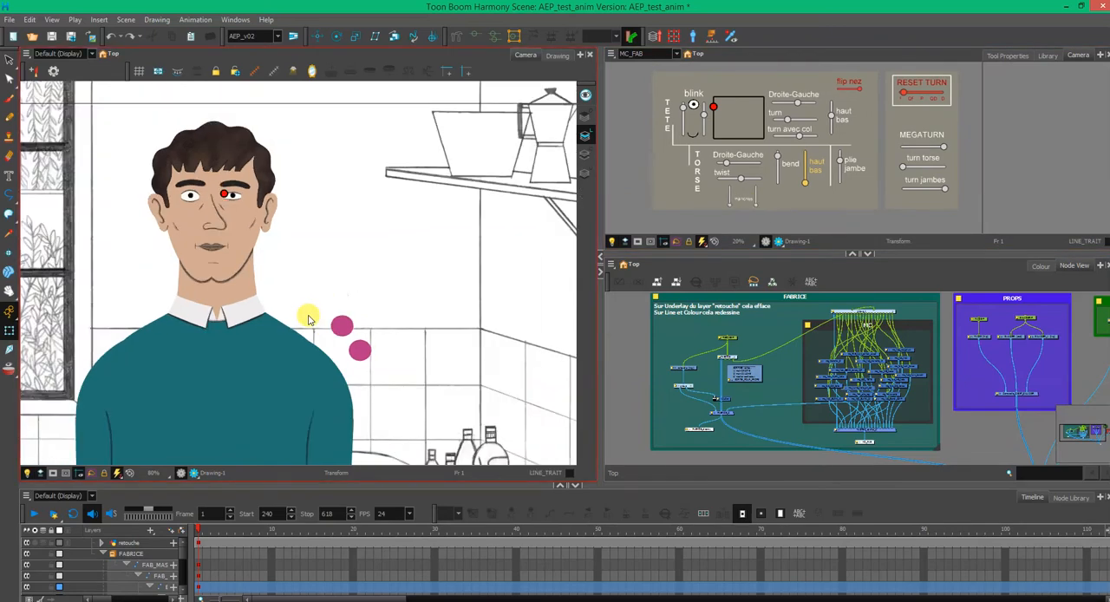
- Frame the character's torso in the main camera view, then try the TORSE Droite-Gauche slider and undo the change
scroll(347, 257, down, 1)
scroll(396, 352, down, 1)
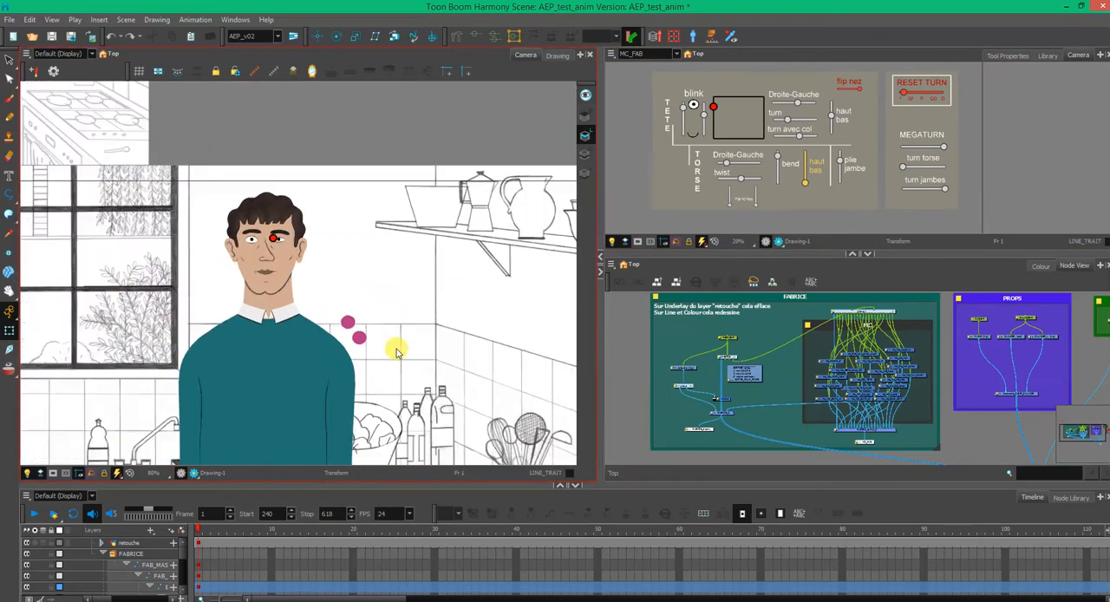
scroll(394, 368, down, 1)
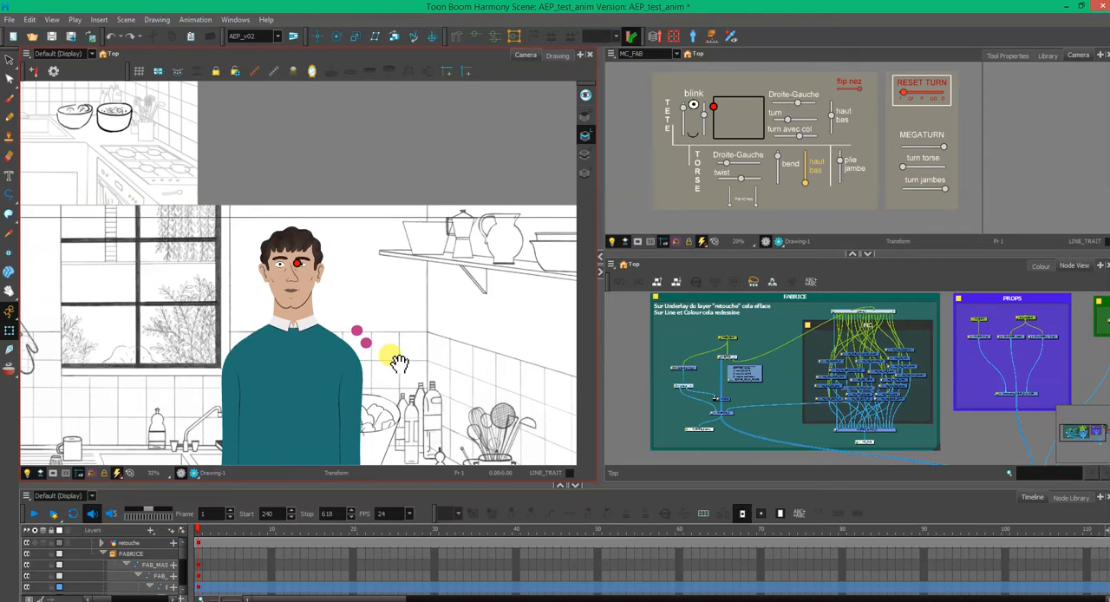
mouse_move(399, 363)
mouse_down()
mouse_move(410, 192)
mouse_move(407, 212)
mouse_up()
click(1009, 157)
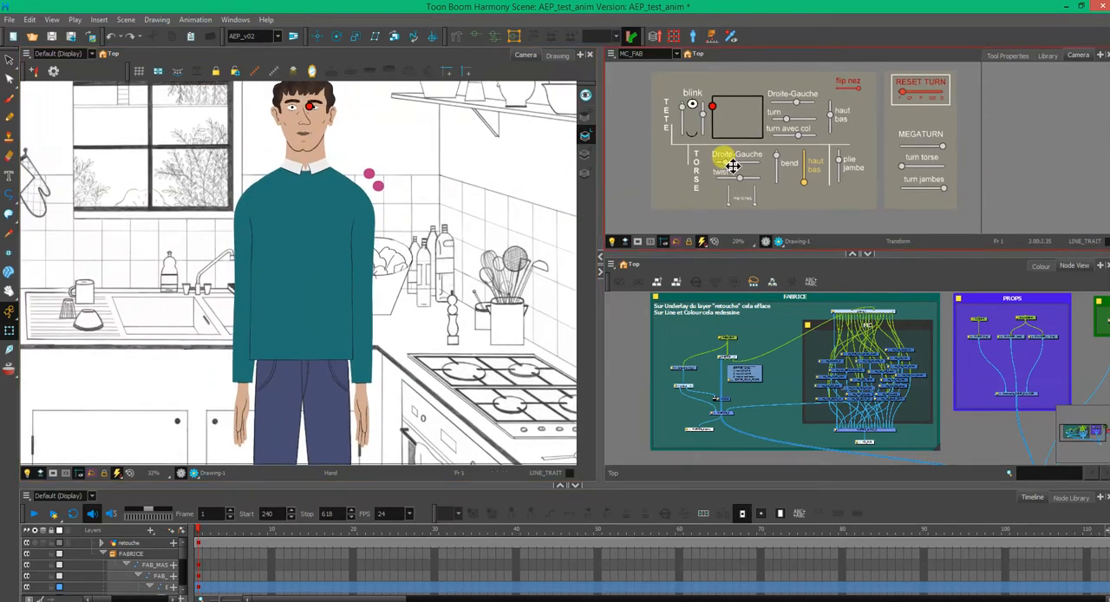
mouse_move(733, 166)
mouse_down()
mouse_move(759, 167)
mouse_move(739, 173)
mouse_up()
key(ctrl+z)
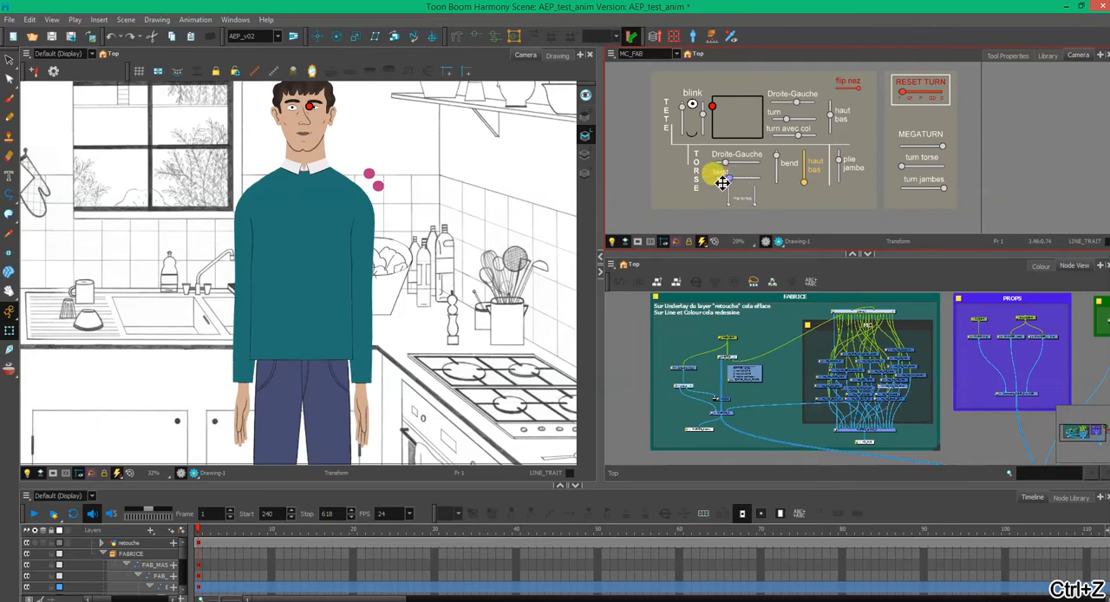
- Try the torso's twist slider in both directions and undo the changes
drag(723, 182, 750, 181)
key(ctrl+z)
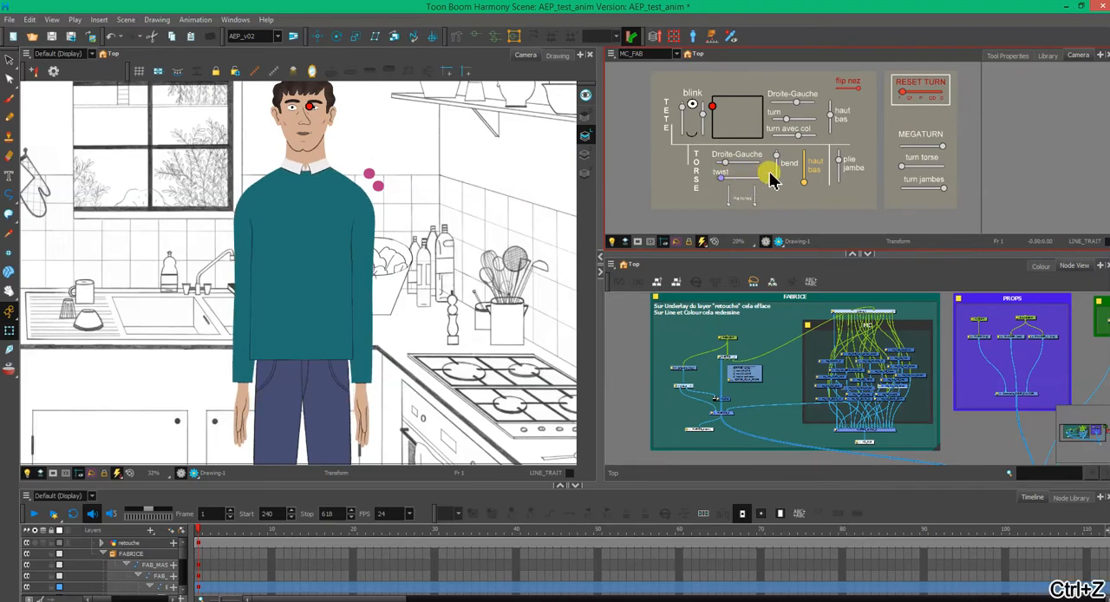
key(ctrl+z)
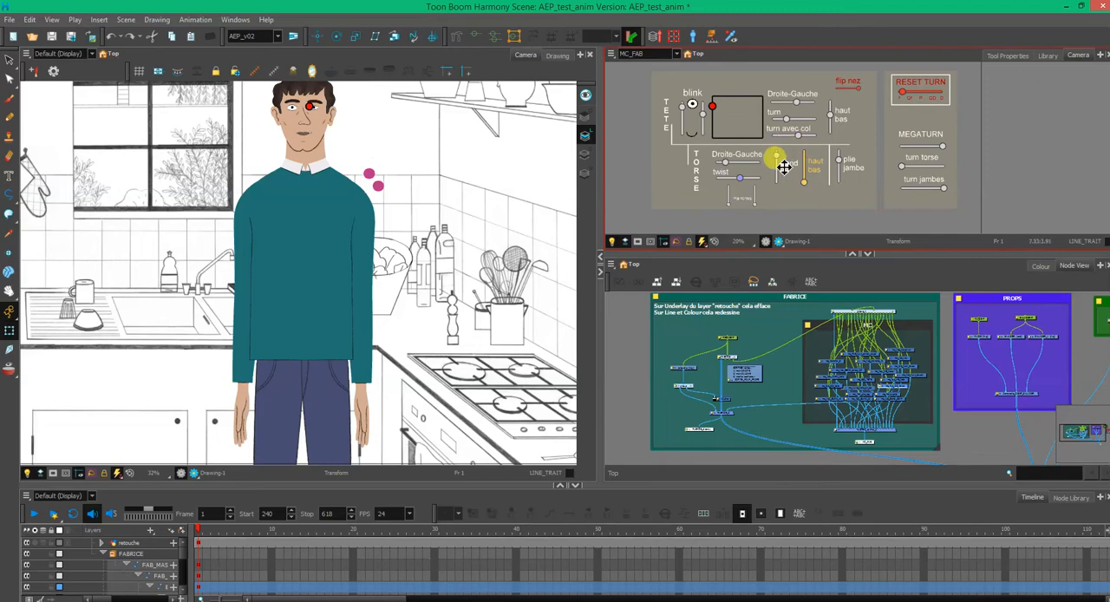
- Set RESET TURN to QF, try the torso's bend slider on that pose, and undo both changes
drag(907, 95, 917, 97)
click(779, 161)
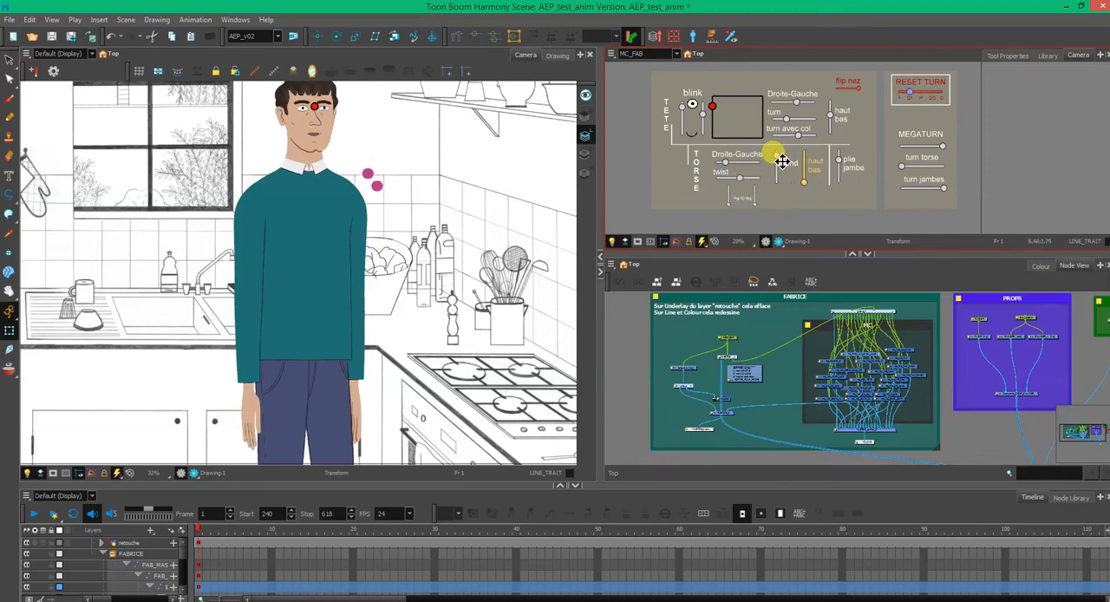
mouse_move(783, 161)
mouse_down()
mouse_move(771, 228)
mouse_move(784, 165)
mouse_up()
key(ctrl+z)
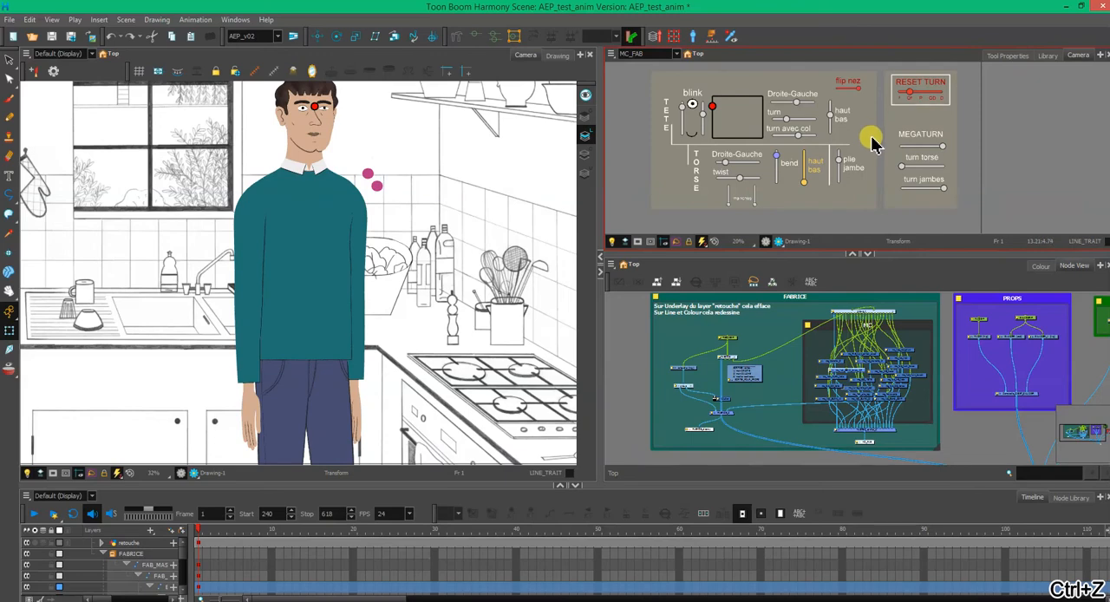
key(ctrl+z)
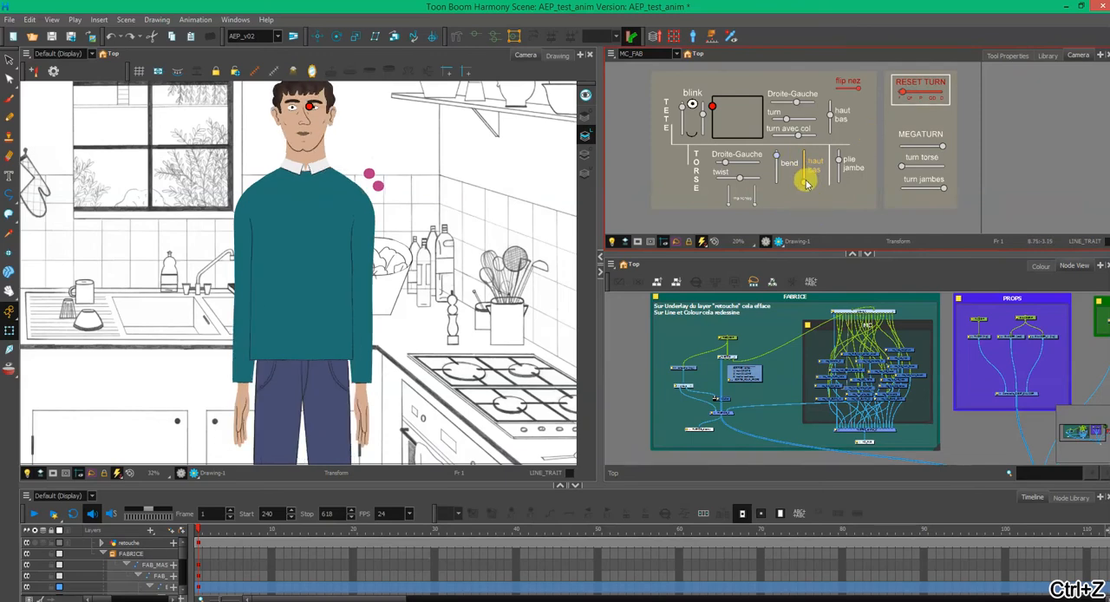
- Try the torso's haut bas slider and undo it, and lower the plie jambe slider before raising it to its upper end
drag(808, 188, 802, 226)
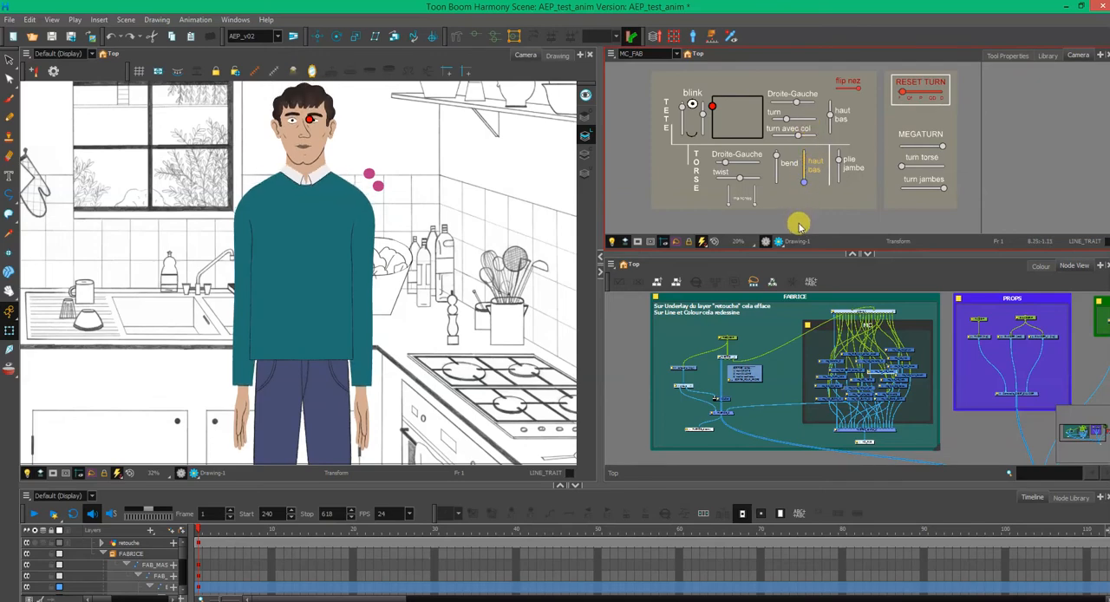
key(ctrl+z)
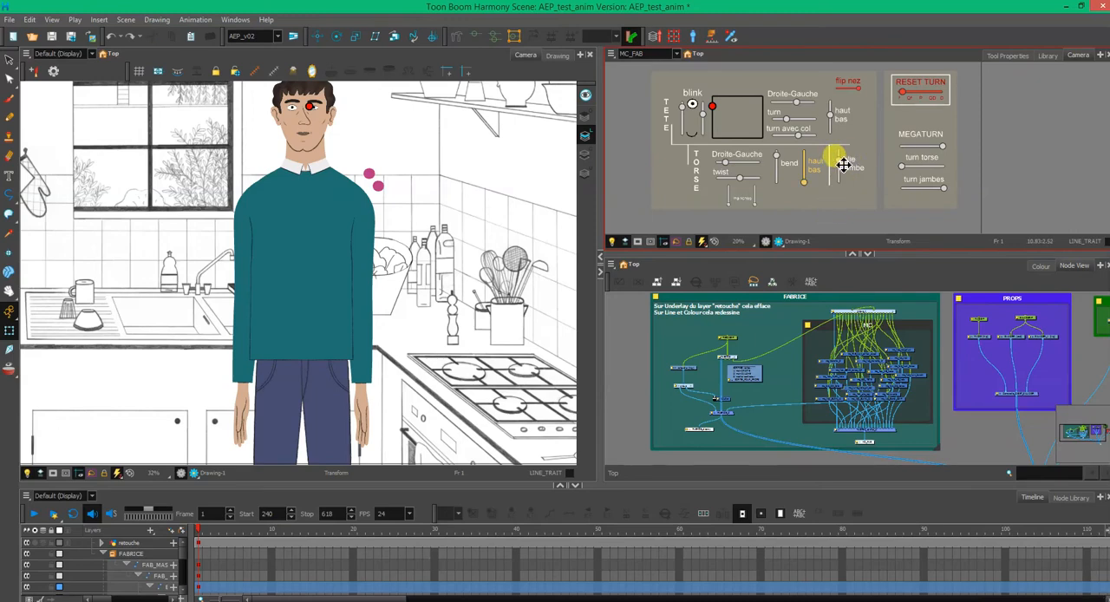
drag(844, 173, 838, 207)
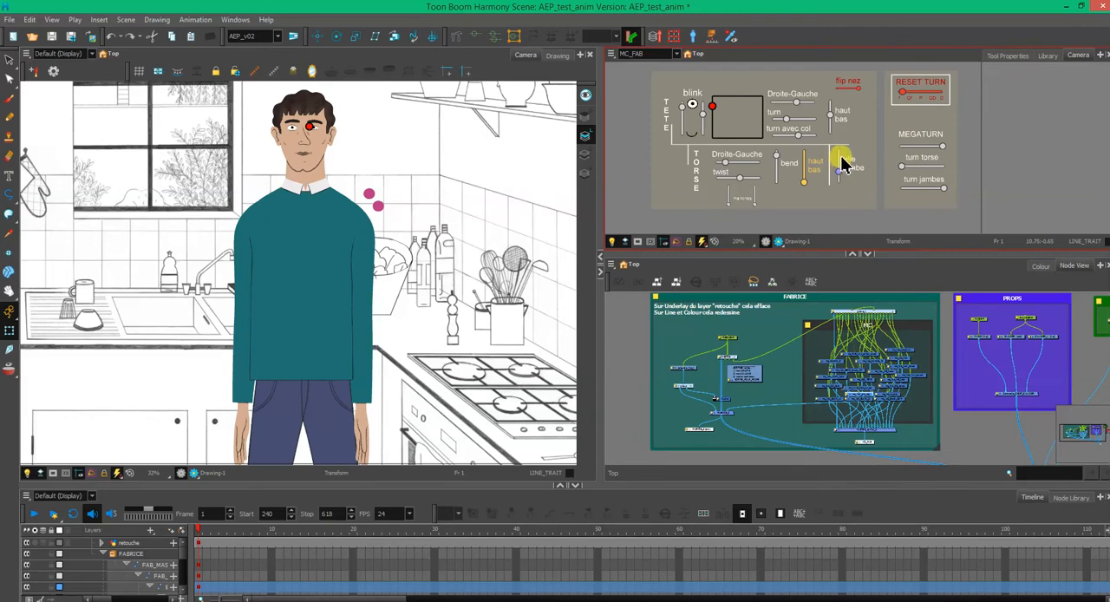
drag(843, 165, 840, 147)
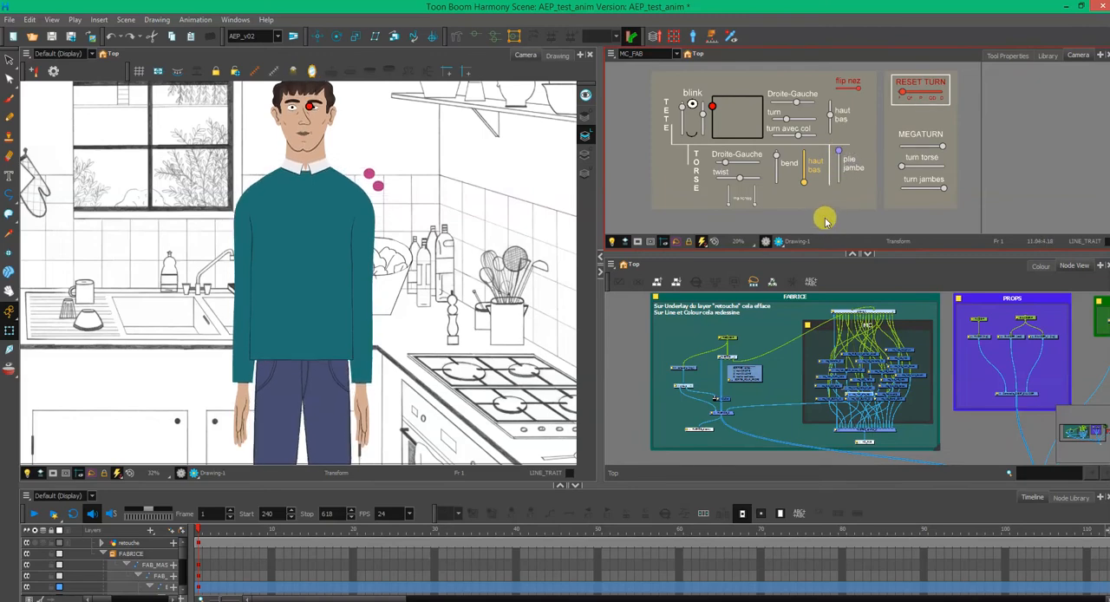
- Raise both manches sliders to their upper ends to change the openings of the character's two sleeves
scroll(740, 212, up, 5)
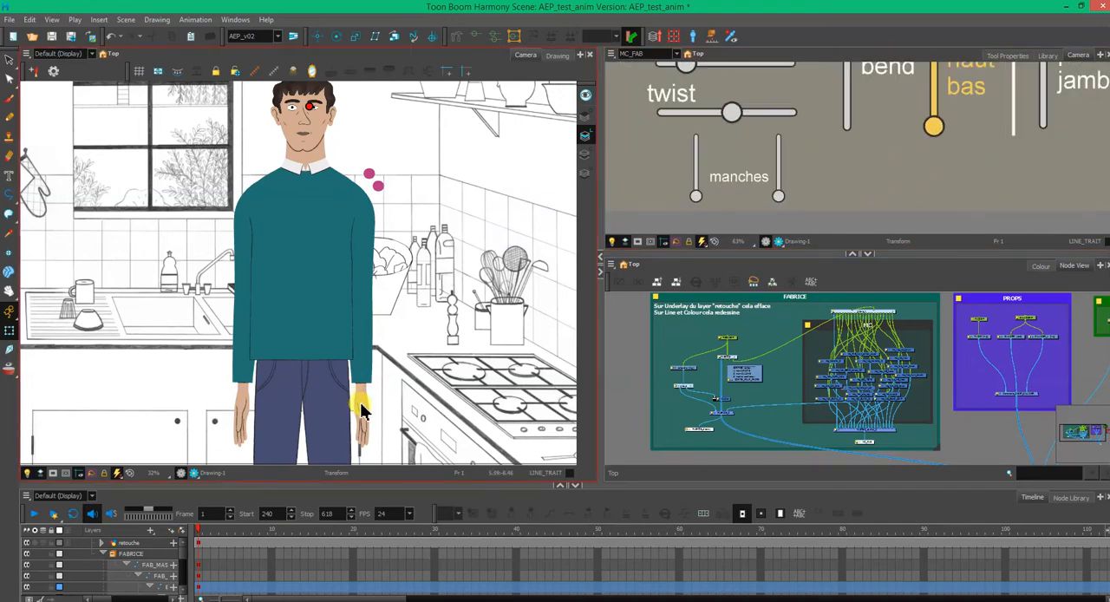
scroll(362, 399, up, 1)
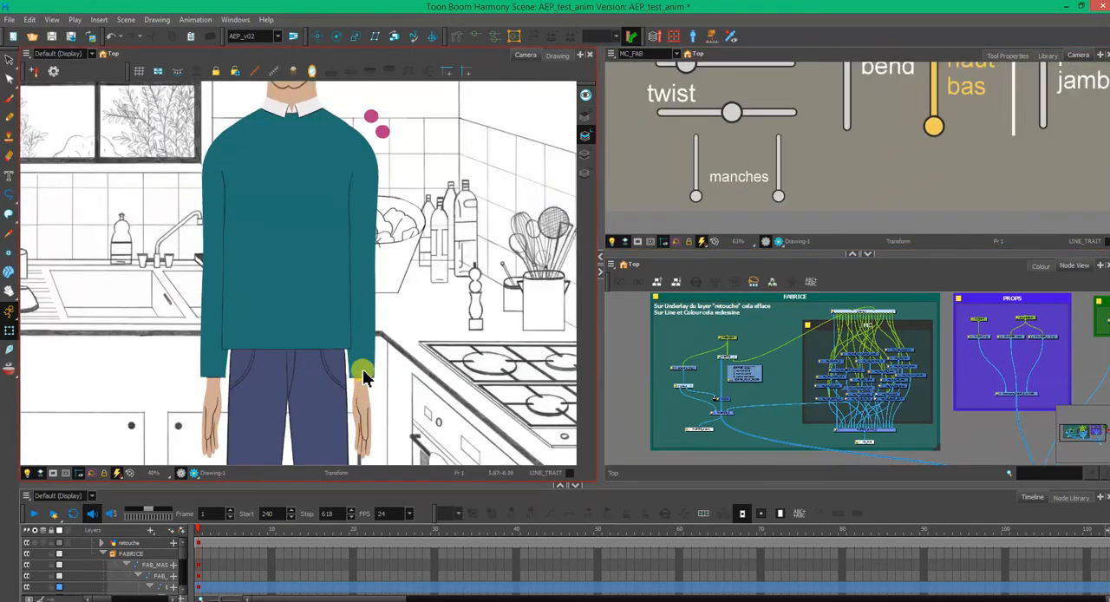
scroll(363, 377, up, 1)
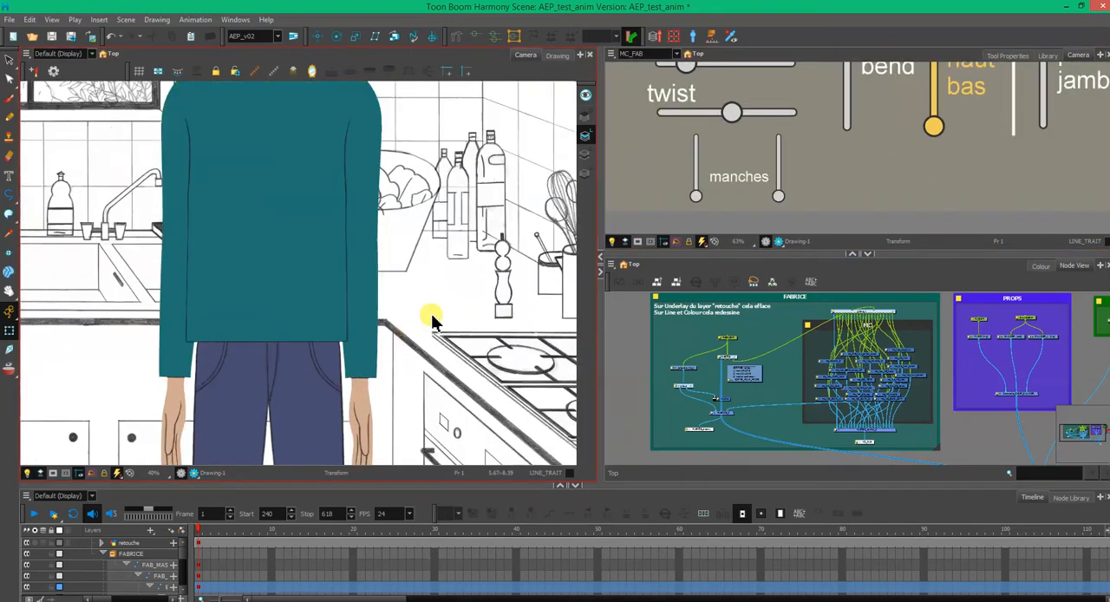
scroll(720, 178, up, 2)
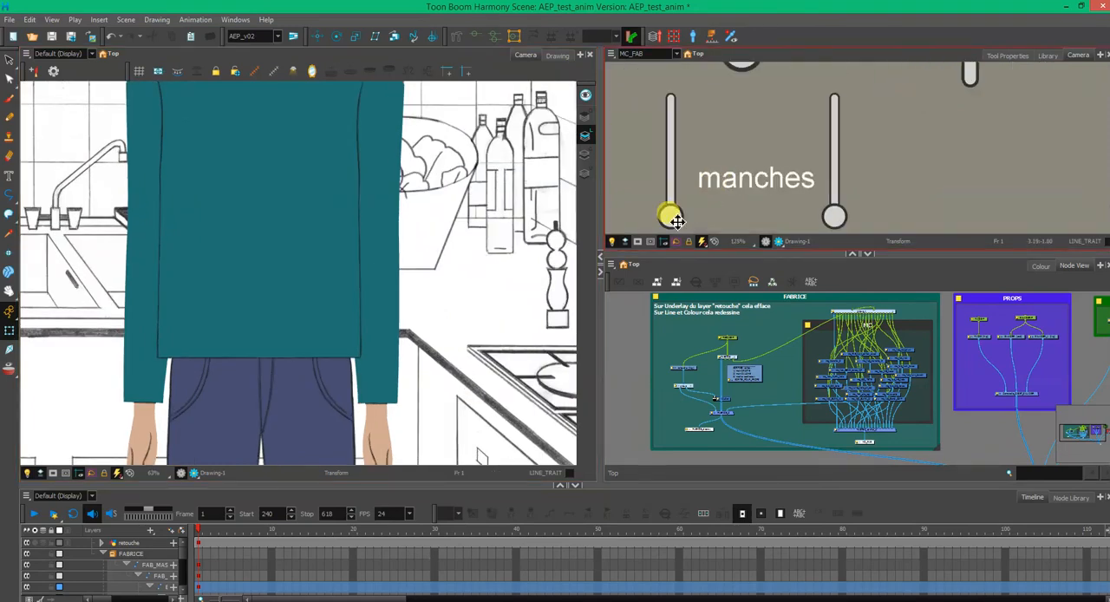
drag(676, 220, 680, 102)
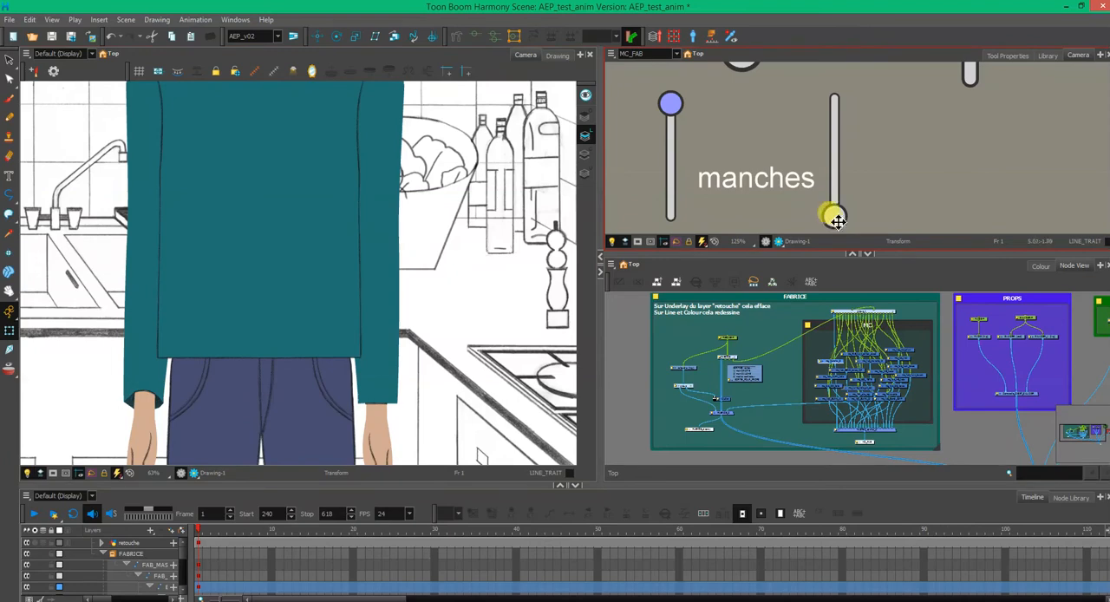
drag(835, 220, 831, 109)
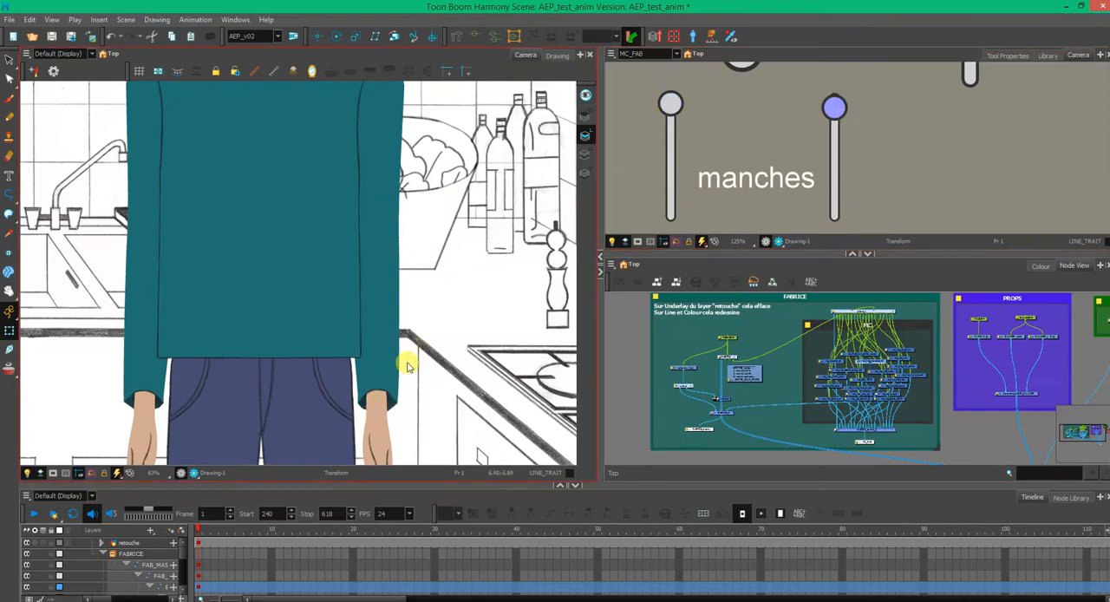
- Bring the character and the turn controllers into view, and try the RESET TURN slider, finishing at F
scroll(404, 388, down, 1)
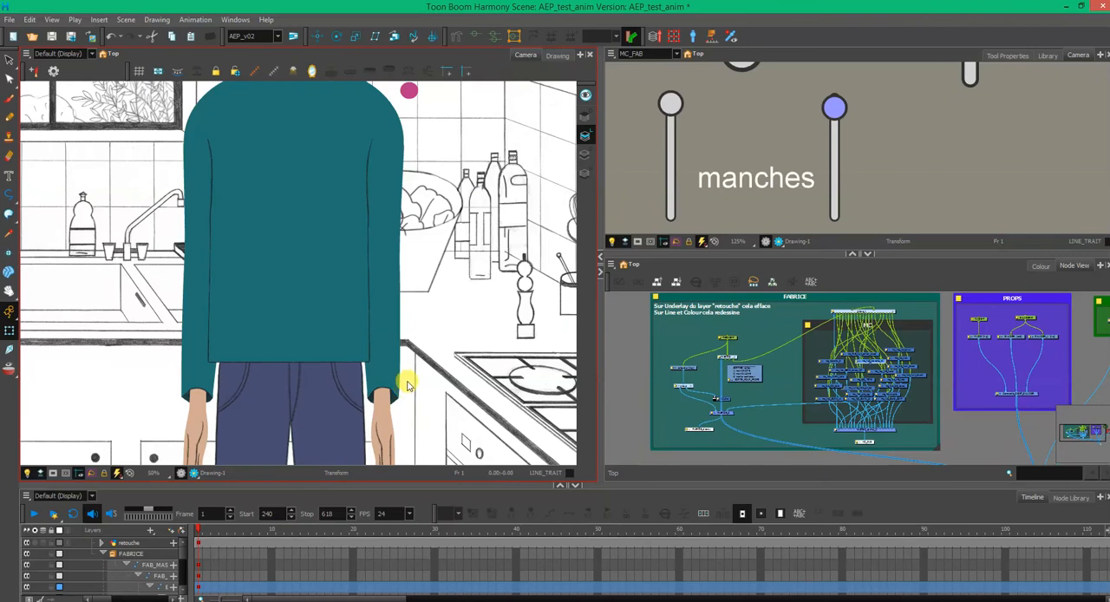
scroll(407, 385, down, 2)
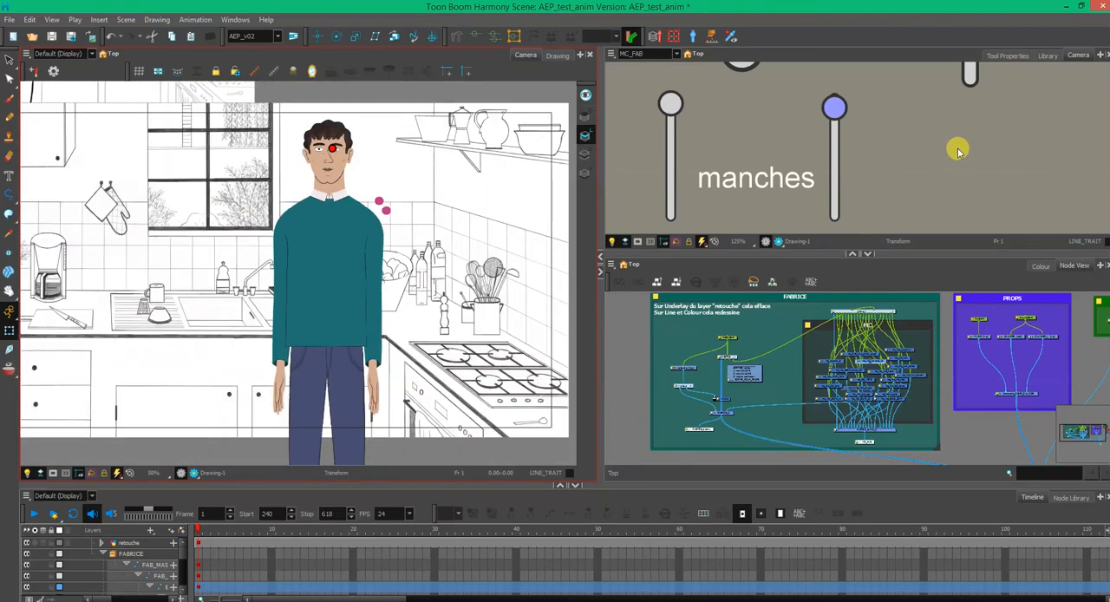
scroll(958, 150, down, 2)
key(space)
drag(973, 153, 602, 211)
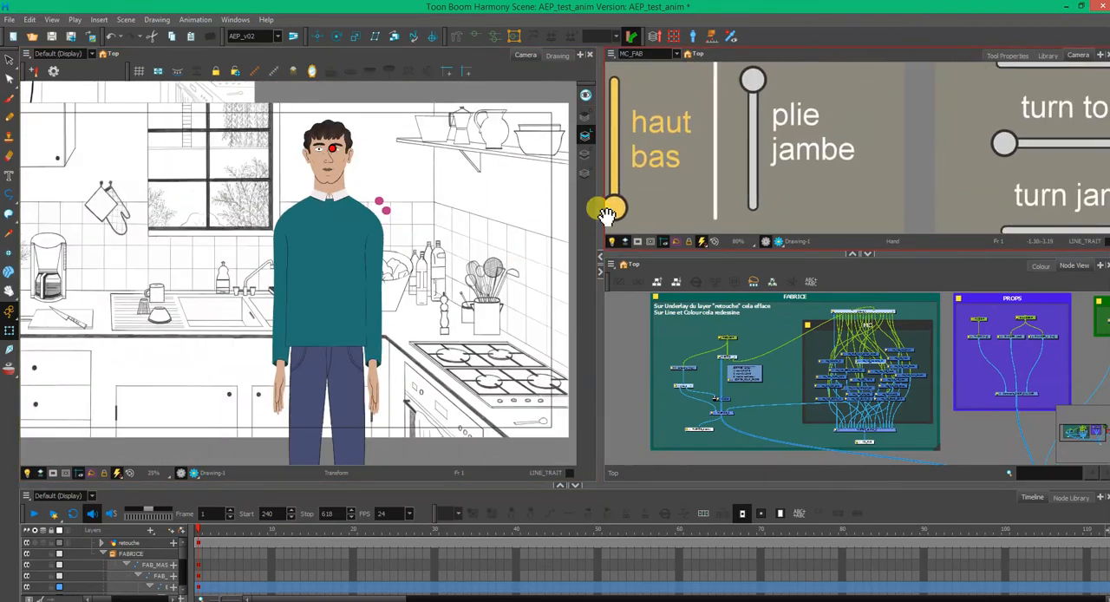
scroll(914, 163, down, 2)
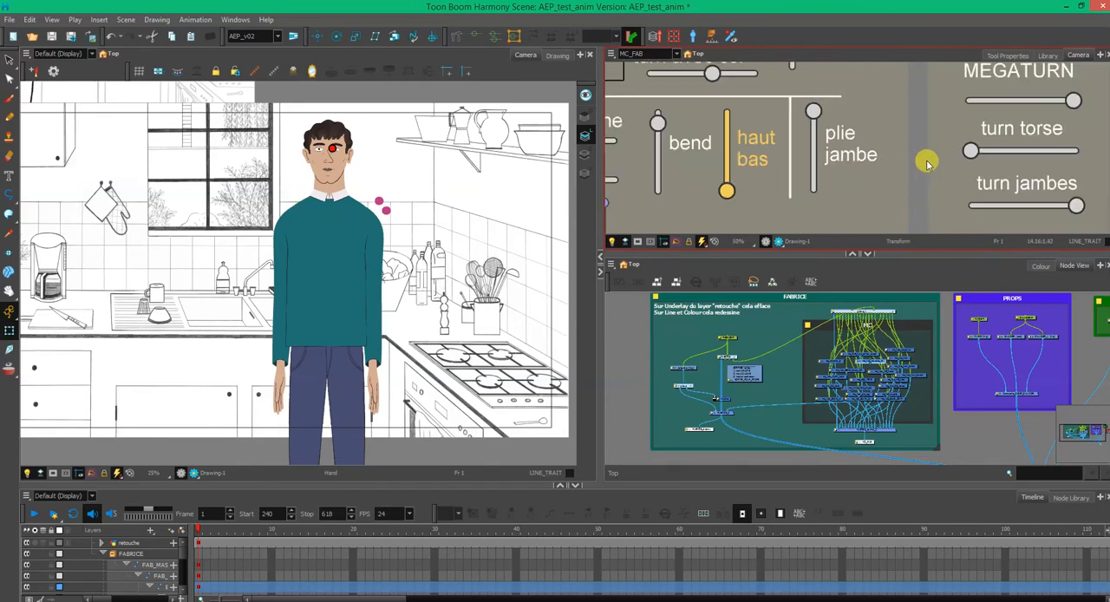
drag(1028, 178, 787, 170)
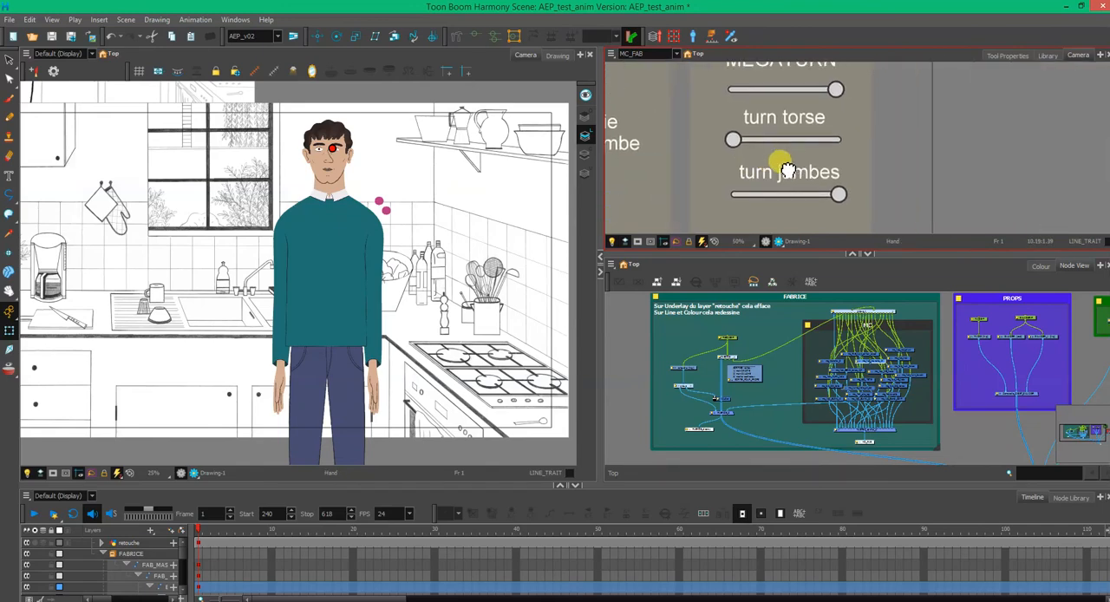
scroll(791, 171, down, 1)
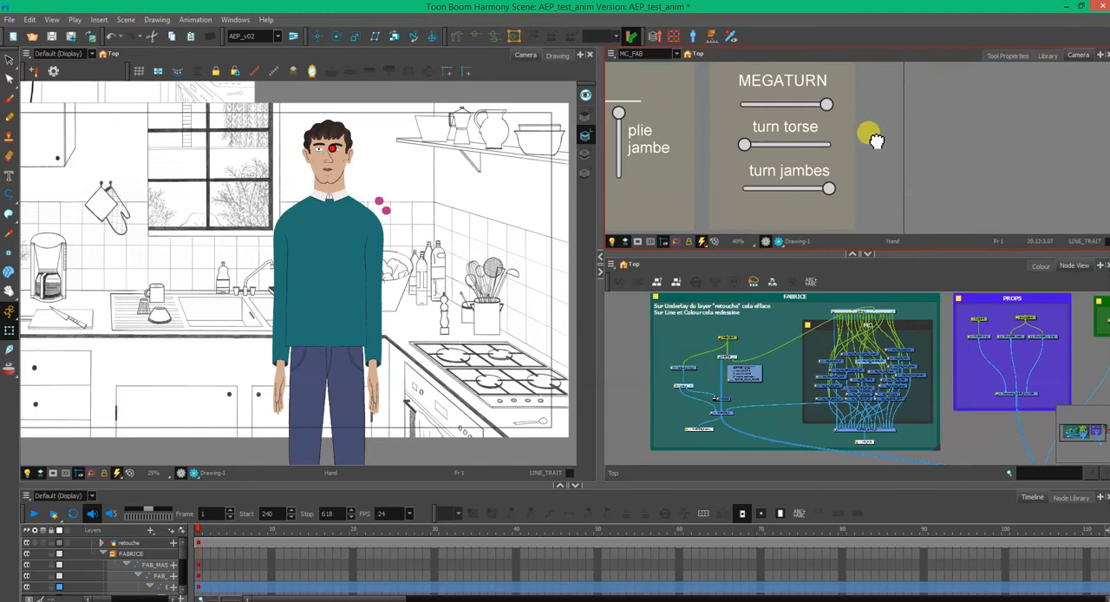
drag(817, 132, 815, 147)
scroll(817, 141, down, 2)
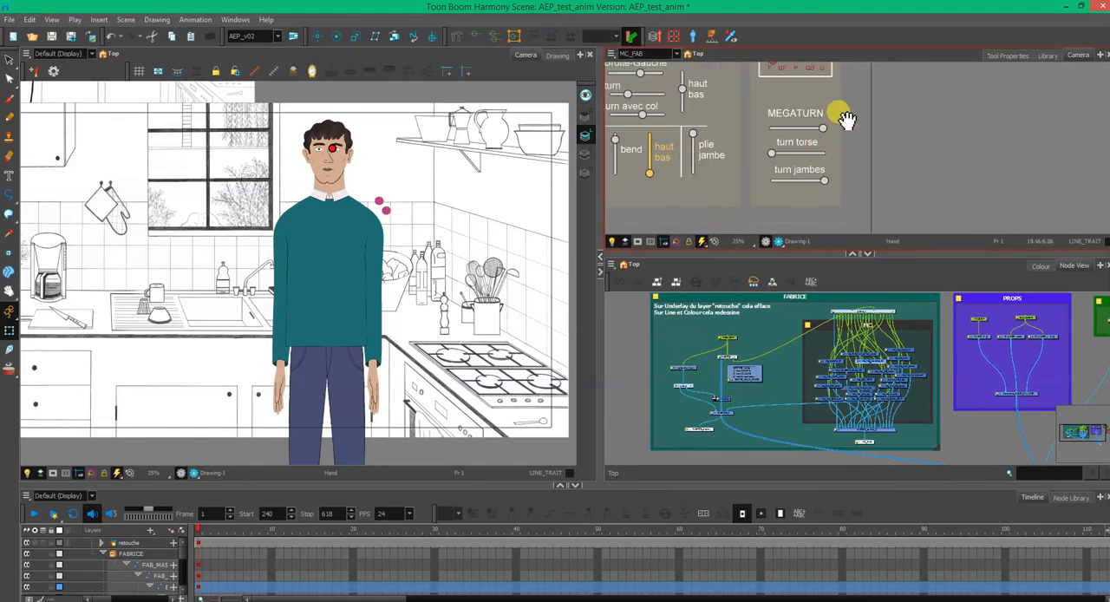
drag(842, 112, 845, 141)
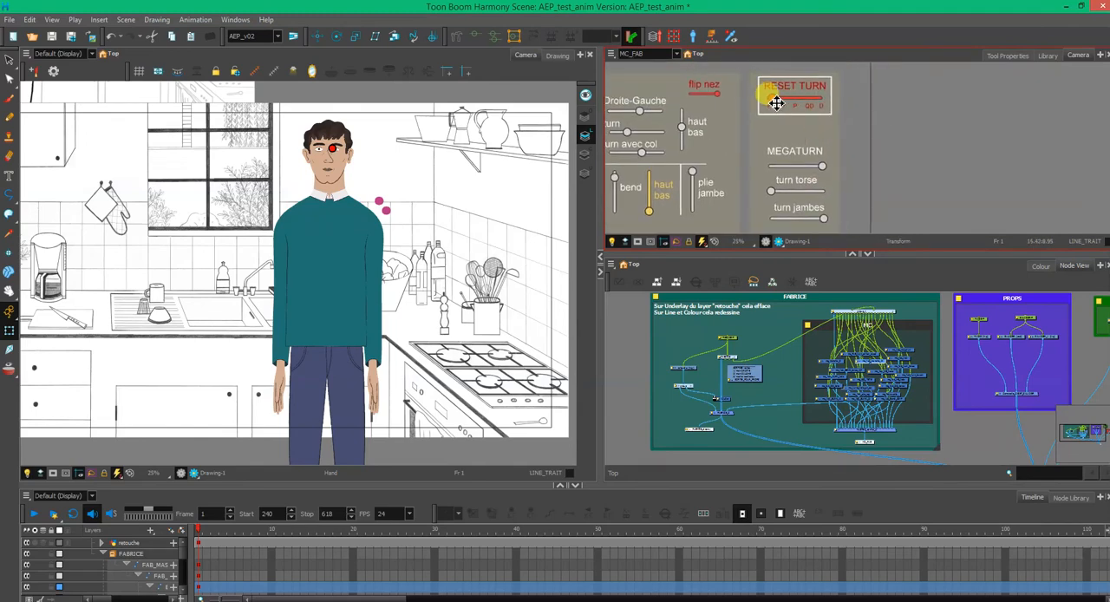
mouse_move(777, 103)
mouse_down()
mouse_move(830, 102)
mouse_move(759, 104)
mouse_up()
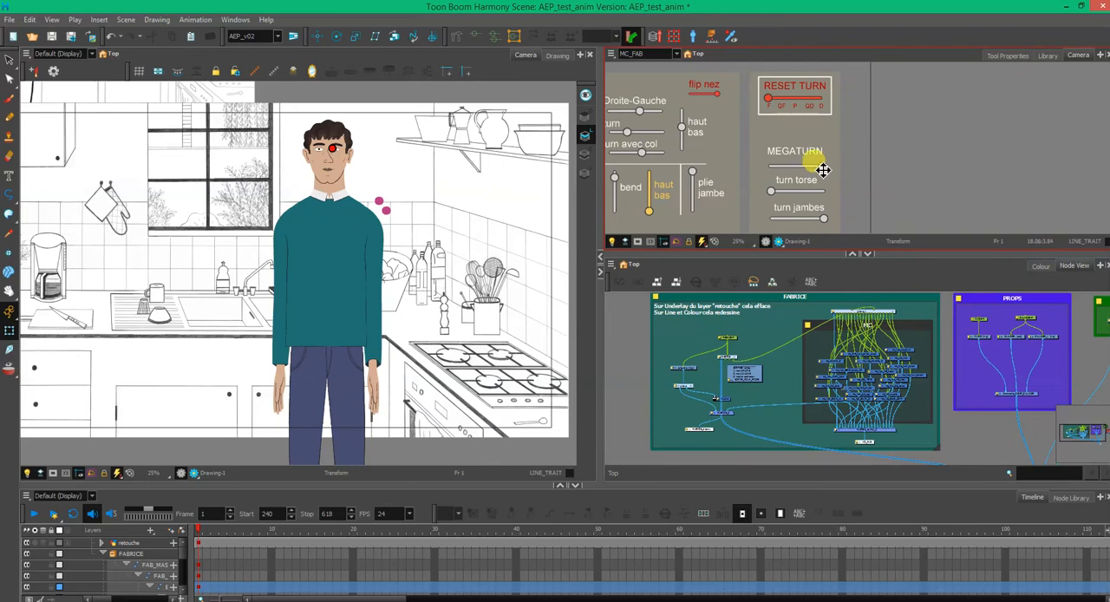
- Try the MEGATURN, turn torse and turn jambes sliders in turn, finishing each at its left end
drag(819, 170, 730, 168)
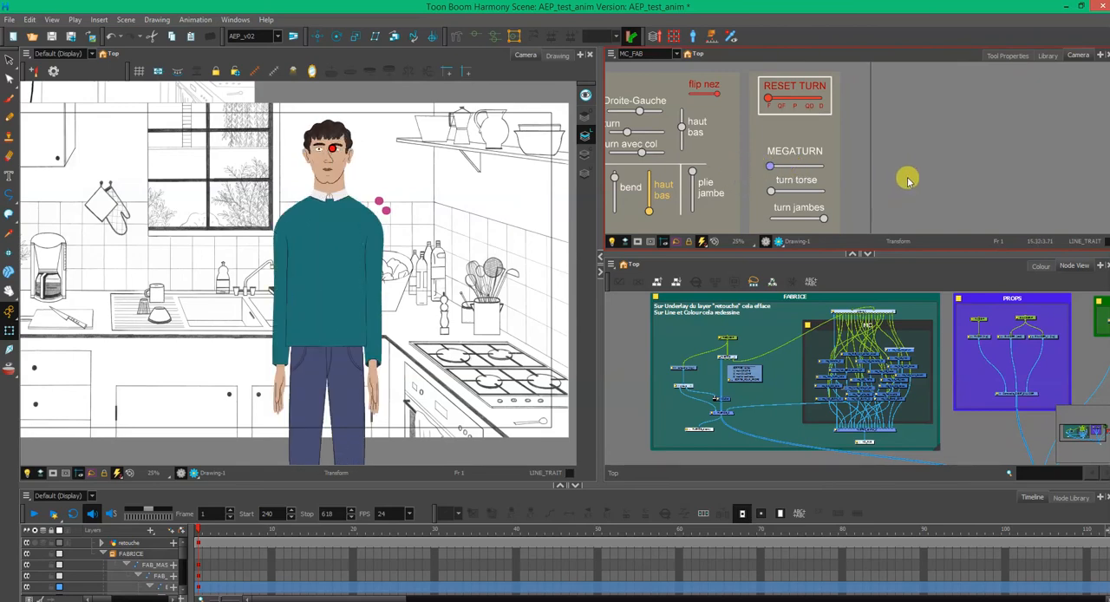
drag(777, 196, 748, 192)
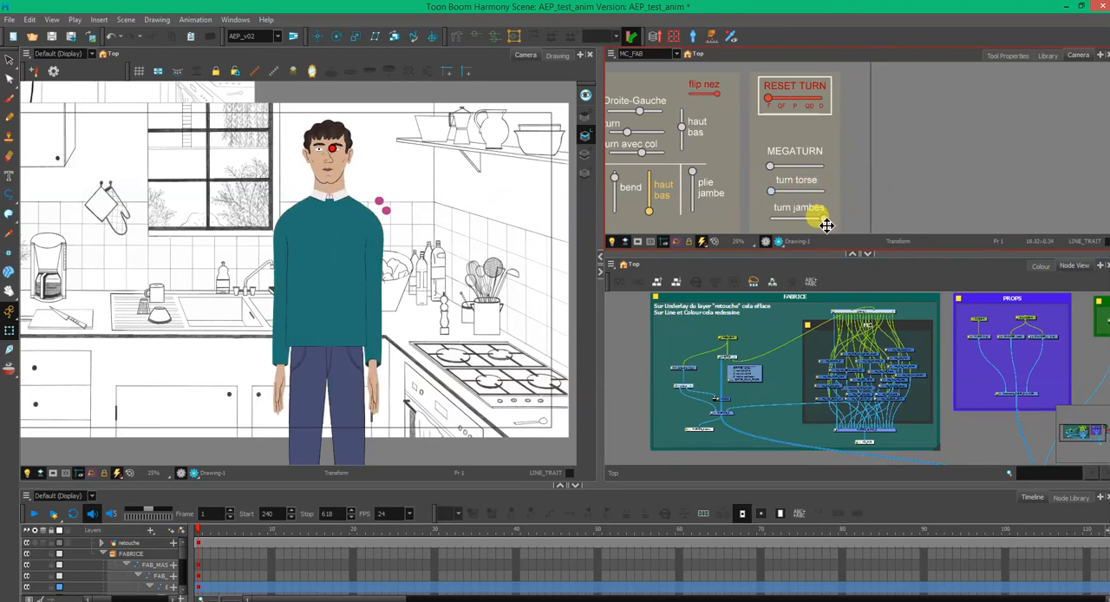
drag(826, 223, 724, 226)
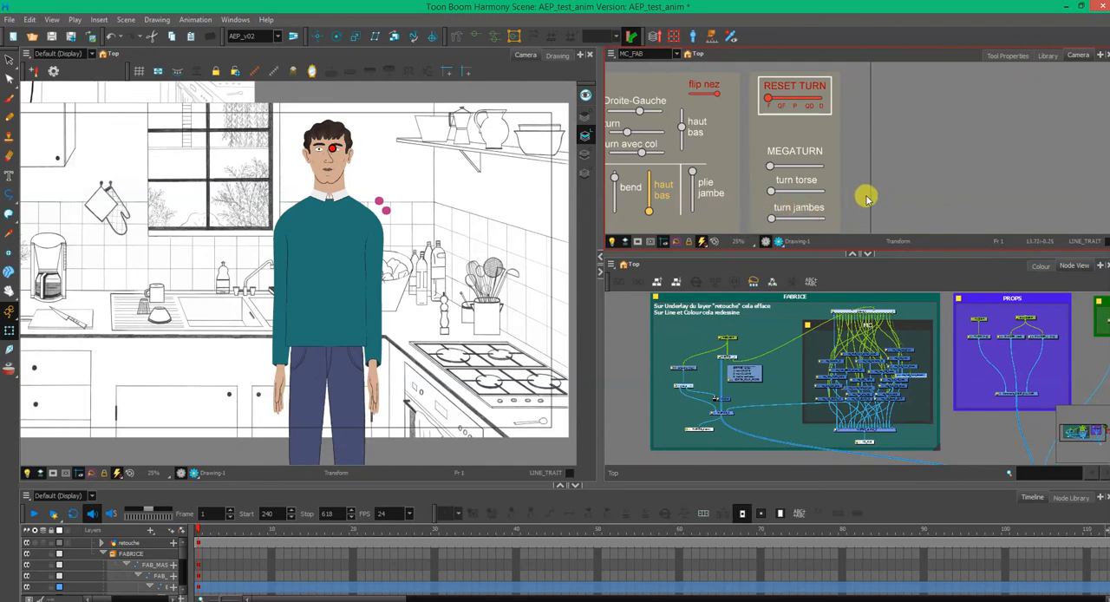
- Hide all the controllers on the character and in the MC_FAB view
click(330, 192)
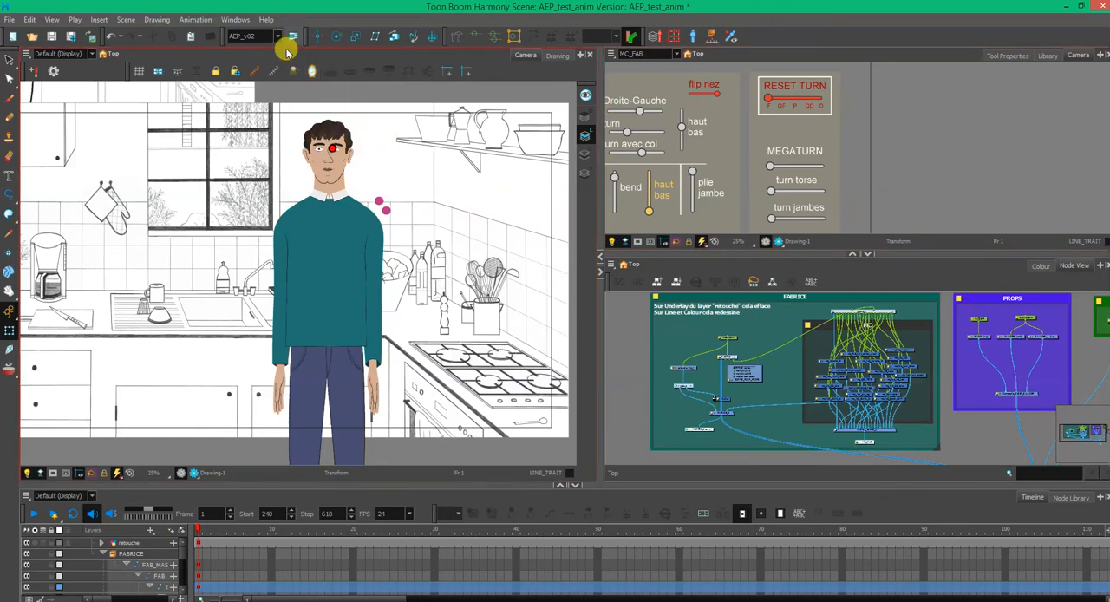
click(275, 75)
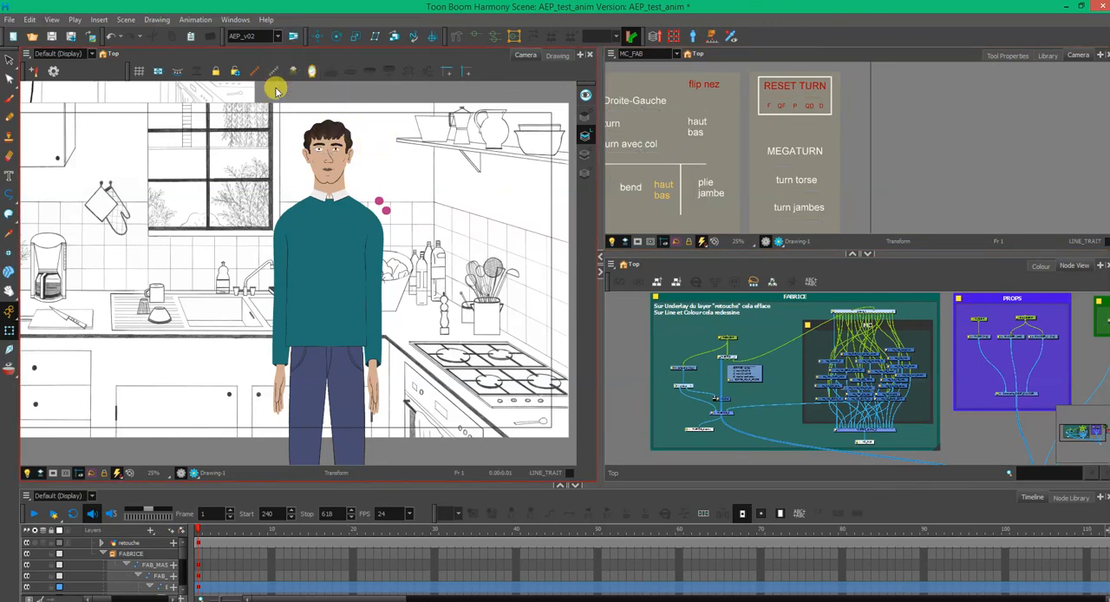